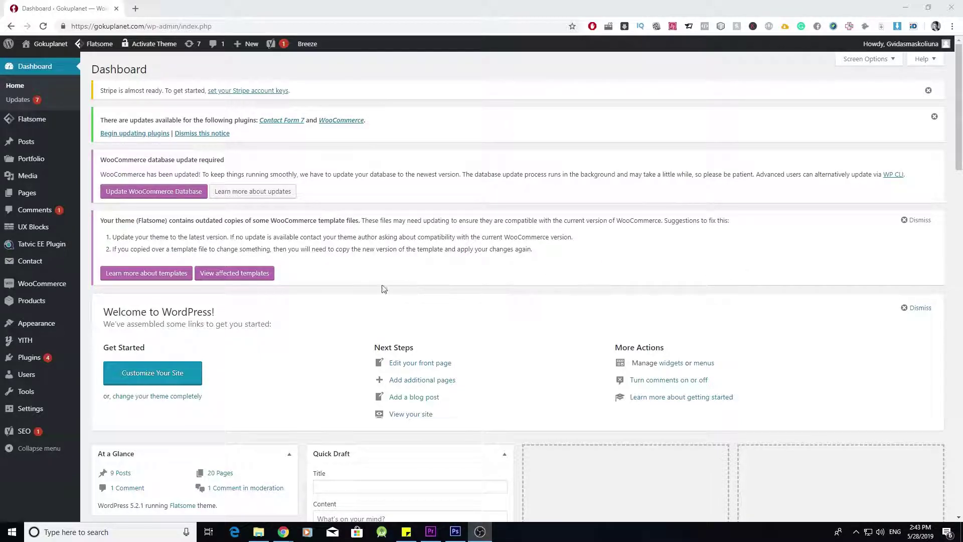
Open the shipping zones section of the WooCommerce settings.
mouse_move(49, 294)
click(101, 329)
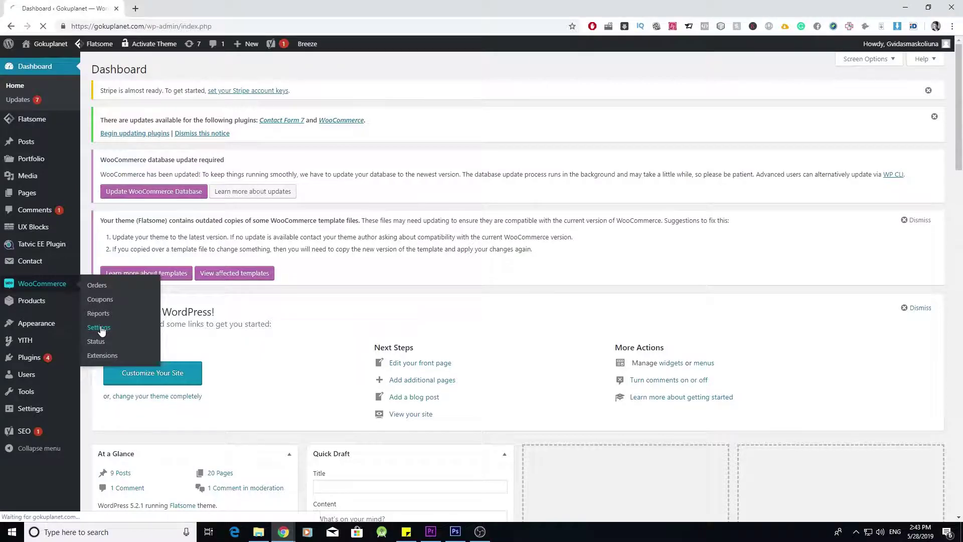
click(196, 78)
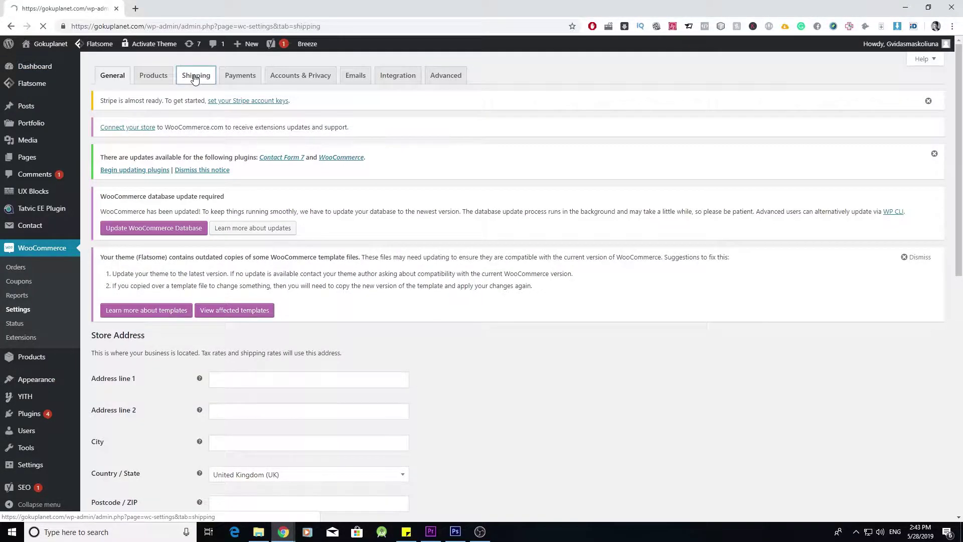
scroll(329, 106, down, 4)
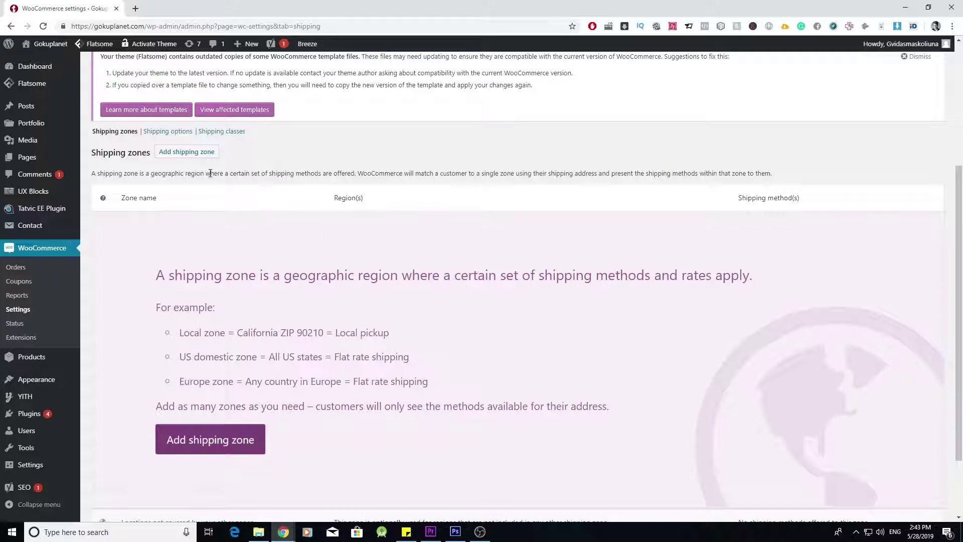
Start a new shipping zone and name it Worldwide.
click(198, 156)
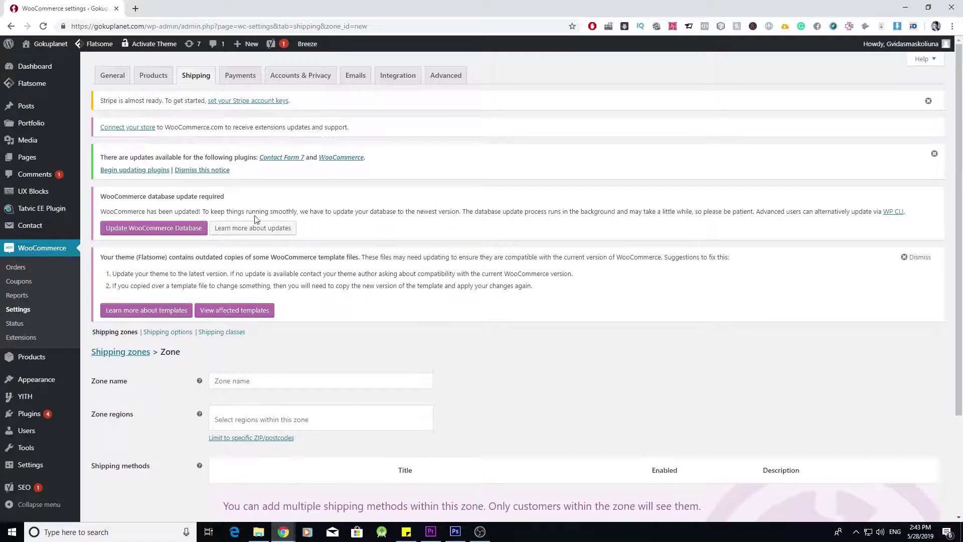
click(326, 382)
text(Wo)
key(BackSpace)
key(BackSpace)
text(Wolrdwide)
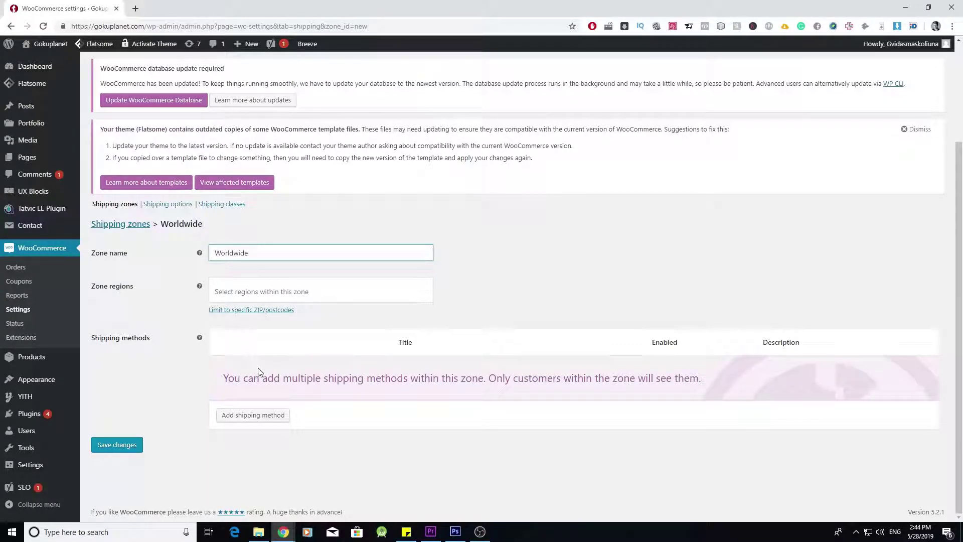
Add a Free shipping method to the Worldwide zone and return to the shipping zones list.
click(268, 424)
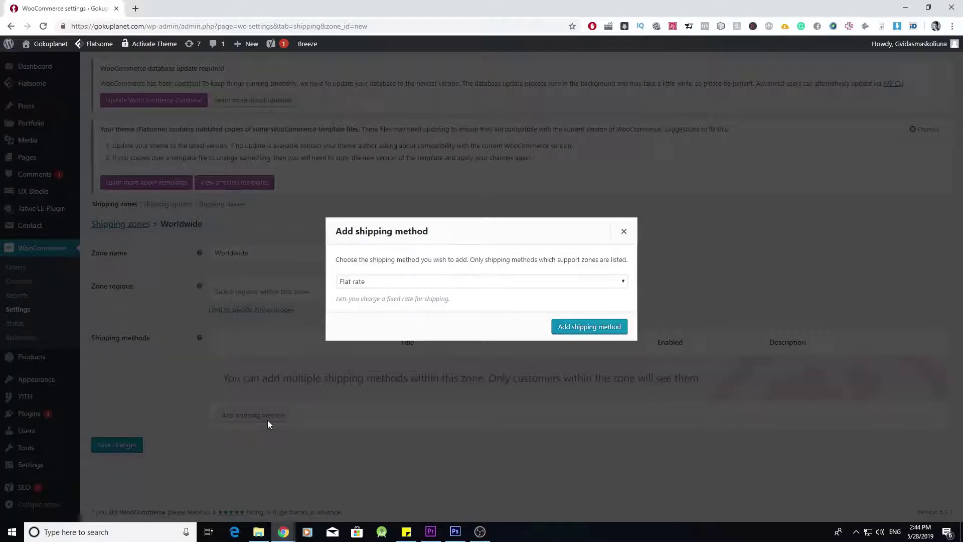
click(423, 282)
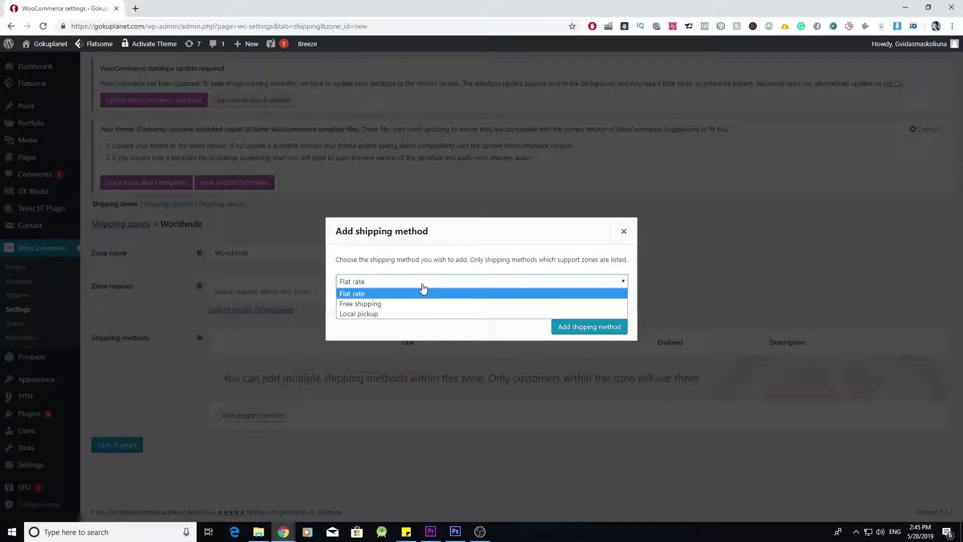
click(394, 304)
click(591, 331)
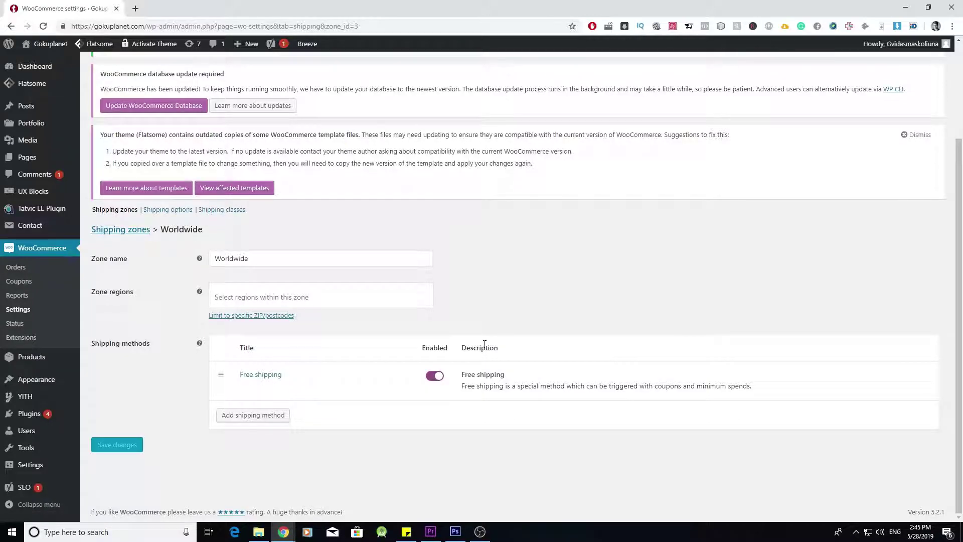
mouse_move(438, 377)
click(128, 230)
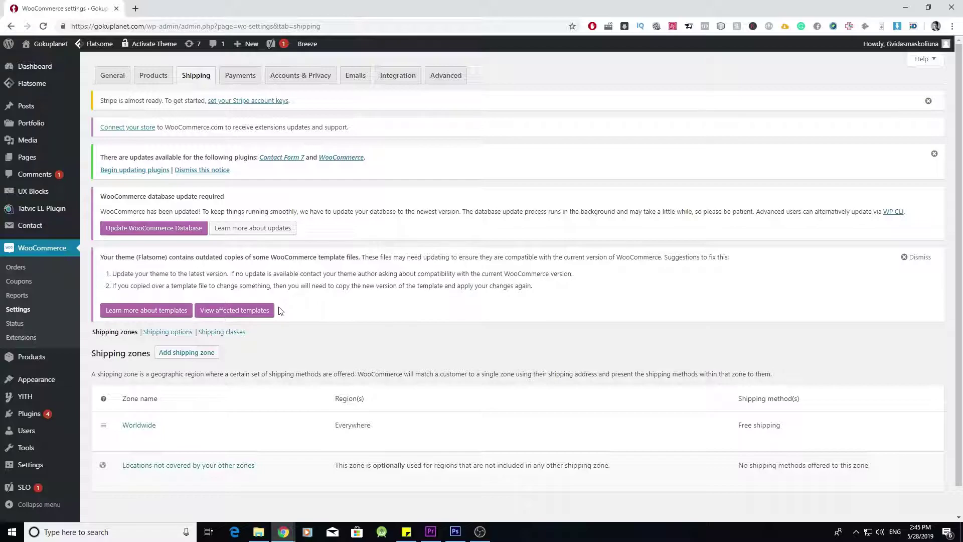
Reopen the Worldwide zone for editing and delete its Free shipping method.
mouse_move(251, 426)
click(128, 439)
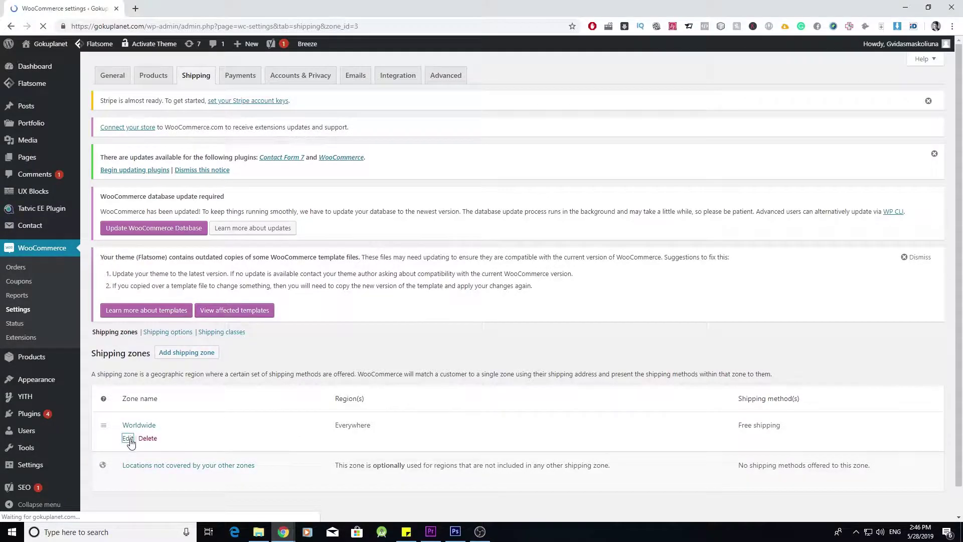
scroll(217, 376, down, 3)
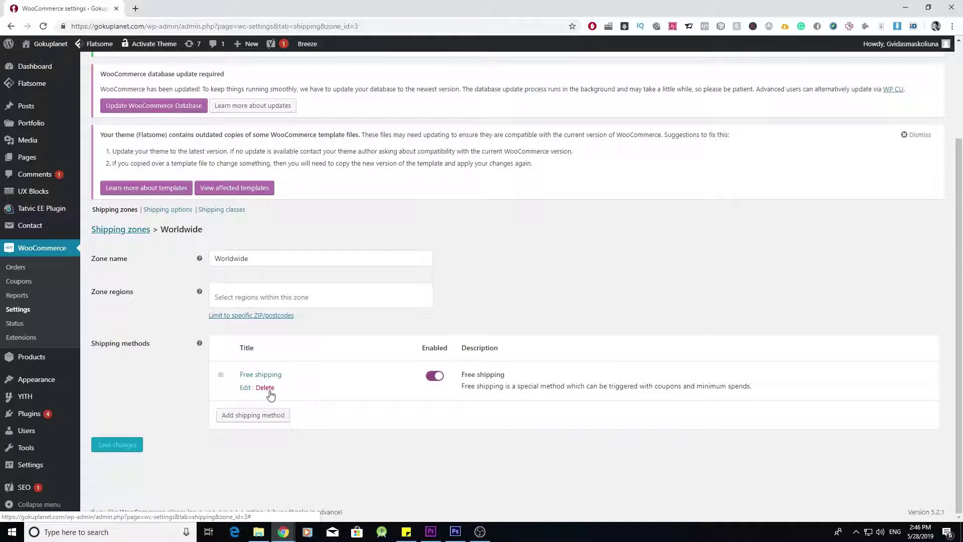
click(265, 387)
Add a Flat rate shipping method to the Worldwide zone, with tax status None and a cost of 10.
click(262, 421)
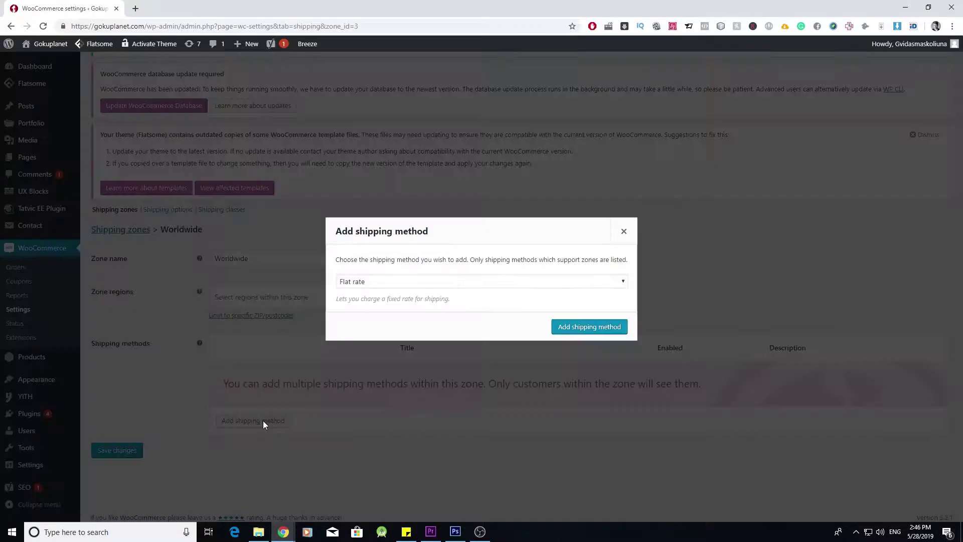
click(573, 325)
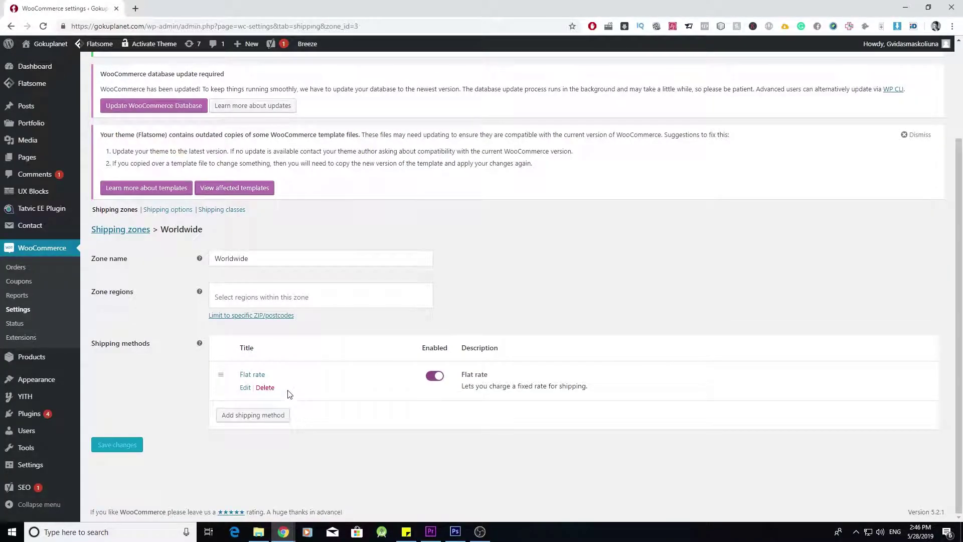
click(246, 390)
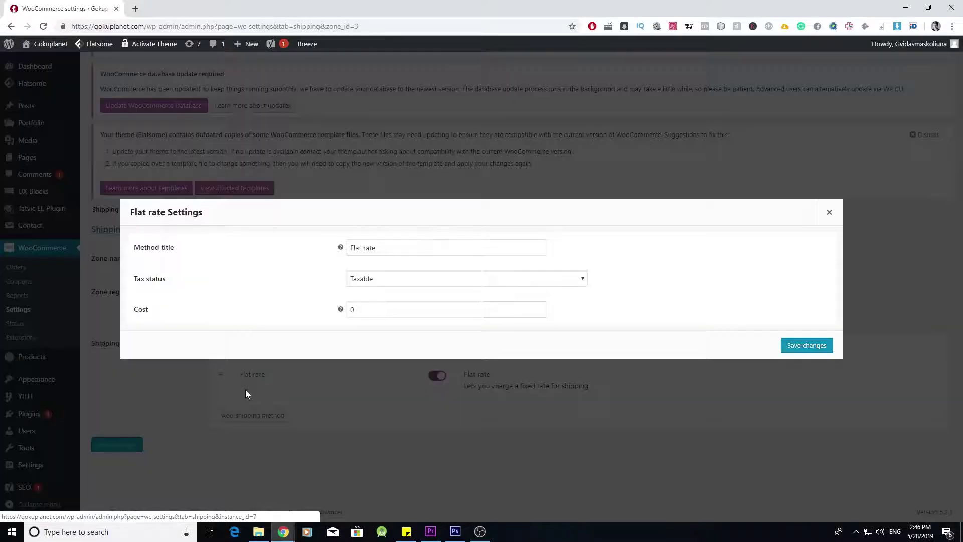
click(407, 285)
click(394, 302)
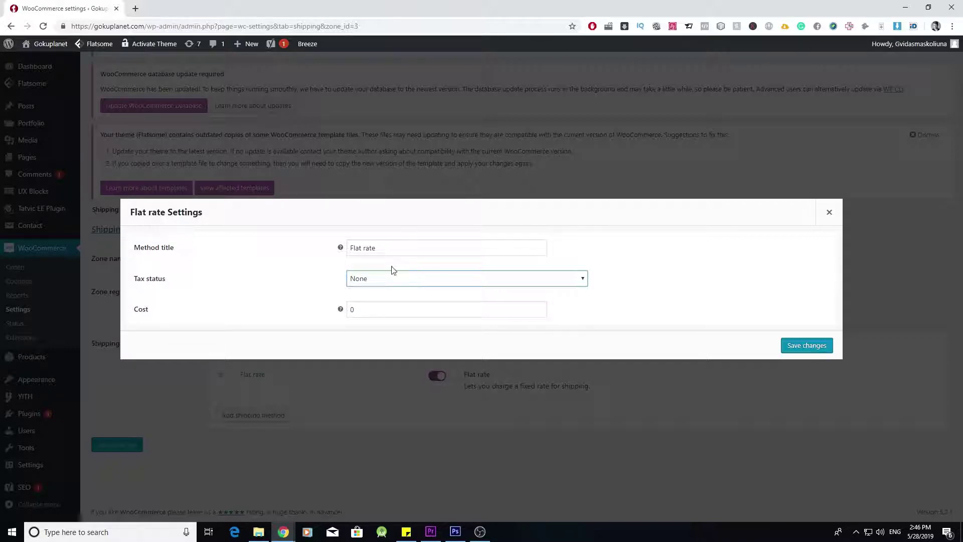
double_click(390, 309)
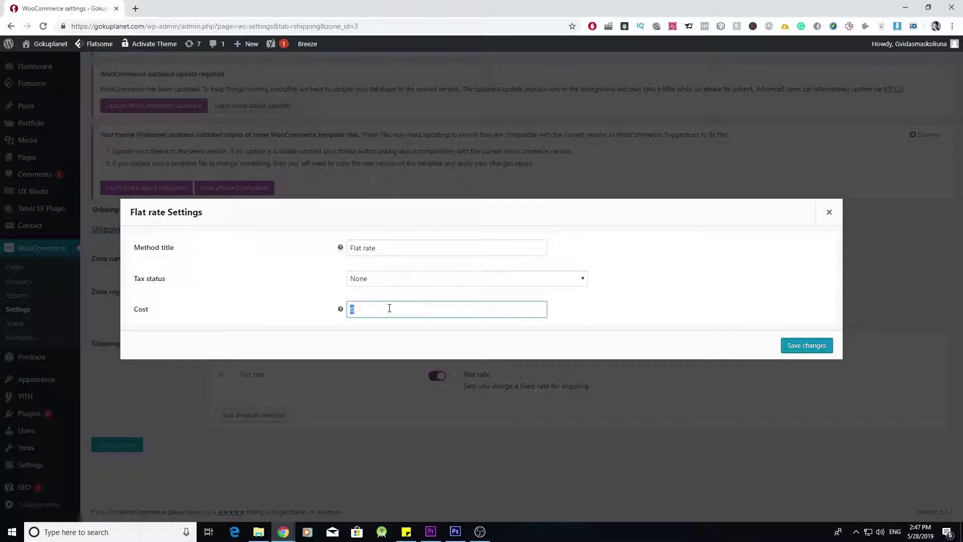
text(10)
triple_click(417, 243)
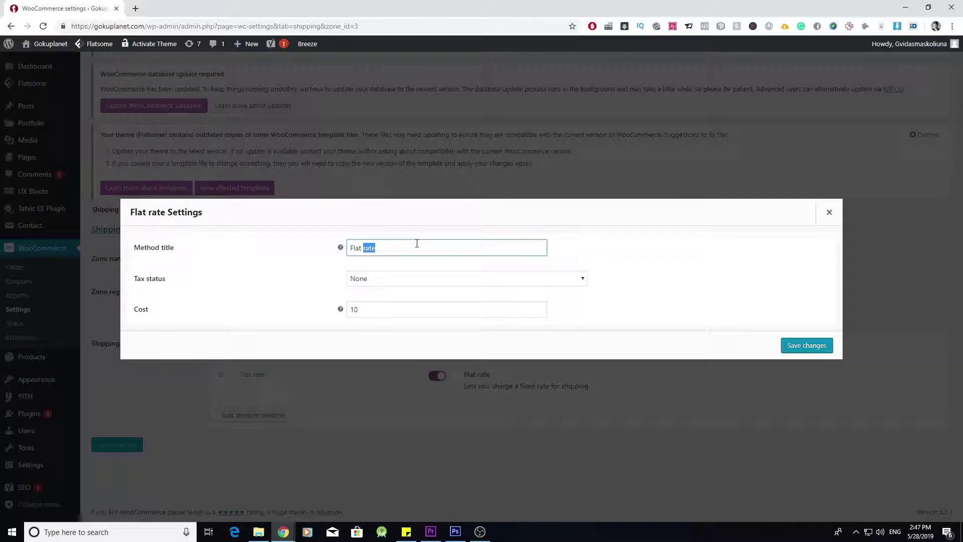
click(417, 243)
click(824, 347)
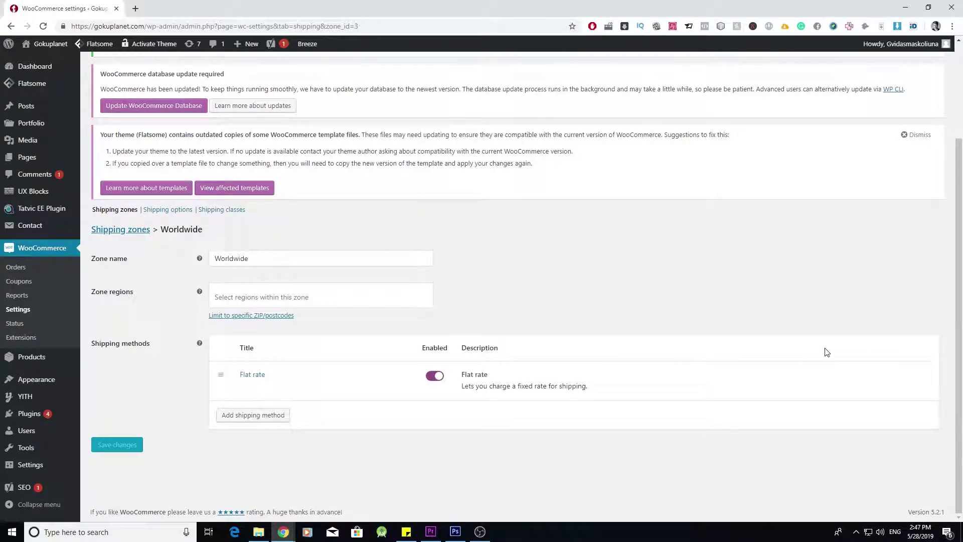
Add a second Flat rate shipping method to the Worldwide zone.
mouse_move(651, 370)
click(271, 420)
click(569, 328)
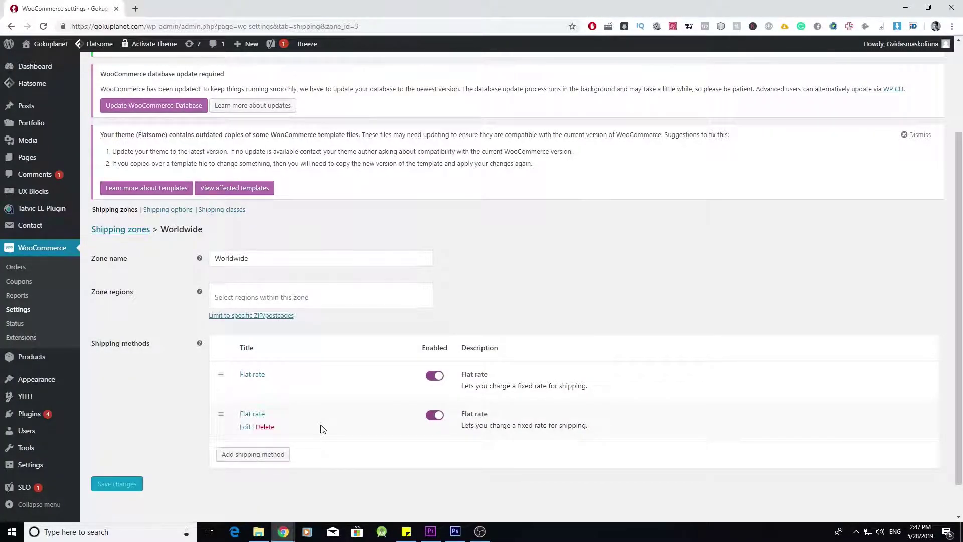
Title the second flat rate method Express Shipping, with tax status None and cost 20, save it and return to the zones list.
click(244, 427)
triple_click(384, 250)
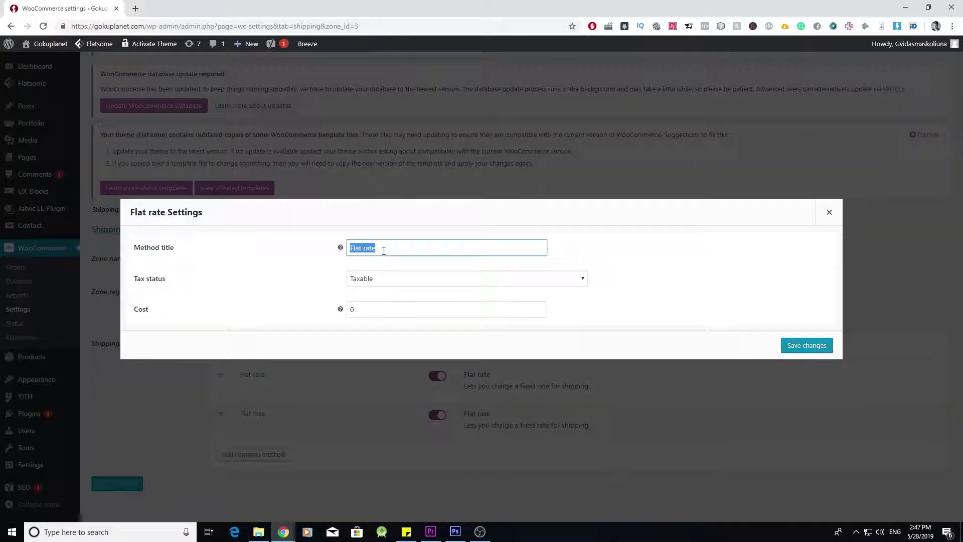
text(Express Shipping)
click(407, 278)
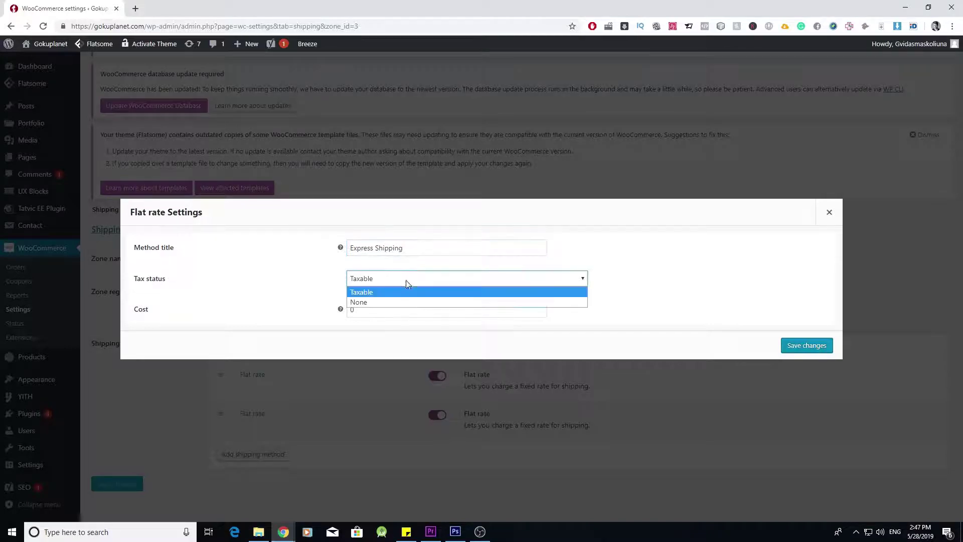
click(386, 302)
key(Tab)
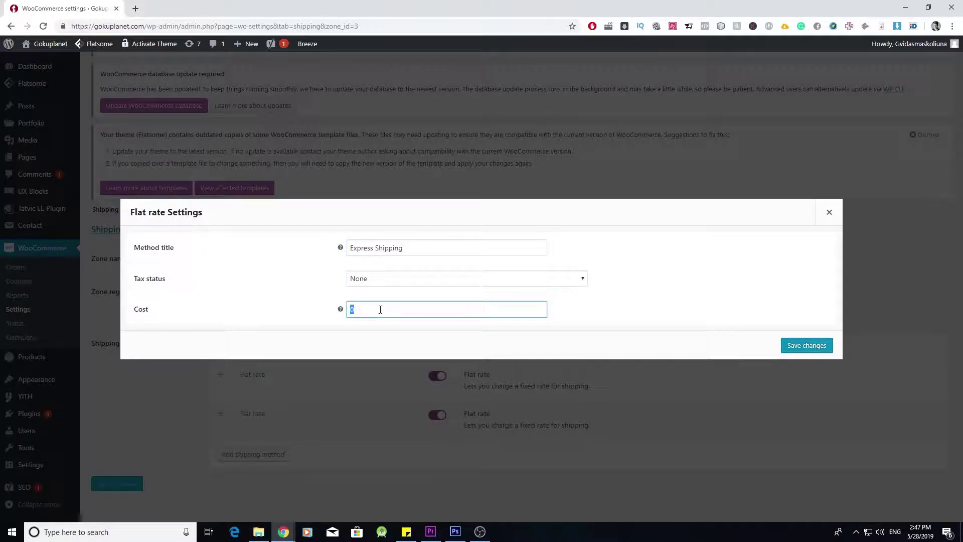
text(20)
click(803, 347)
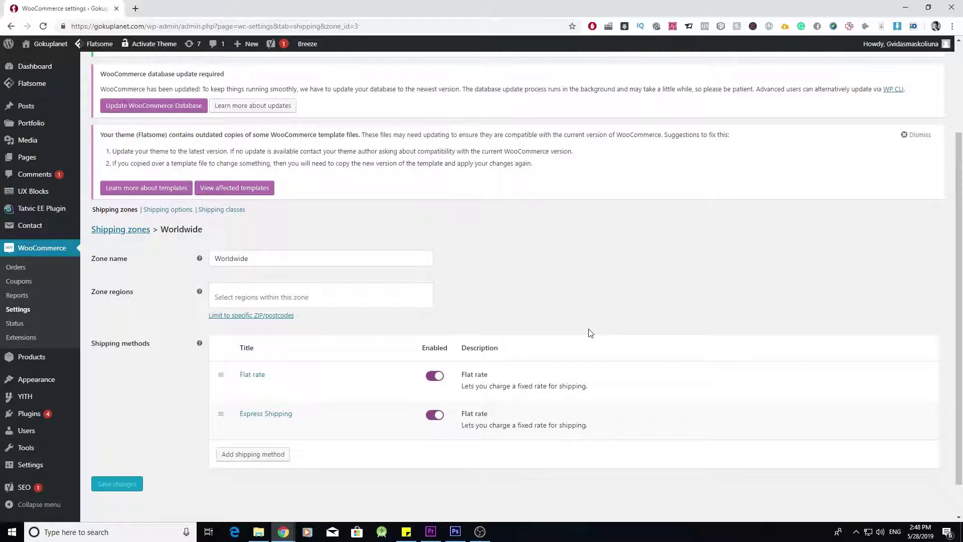
click(146, 229)
mouse_move(695, 422)
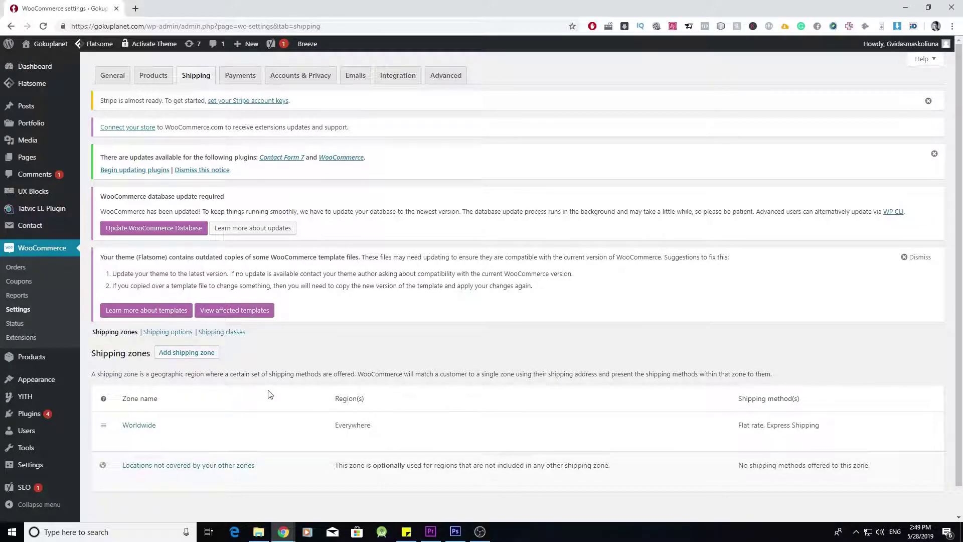
Reopen the Worldwide zone and add a Free shipping method alongside the two flat rate methods.
click(127, 439)
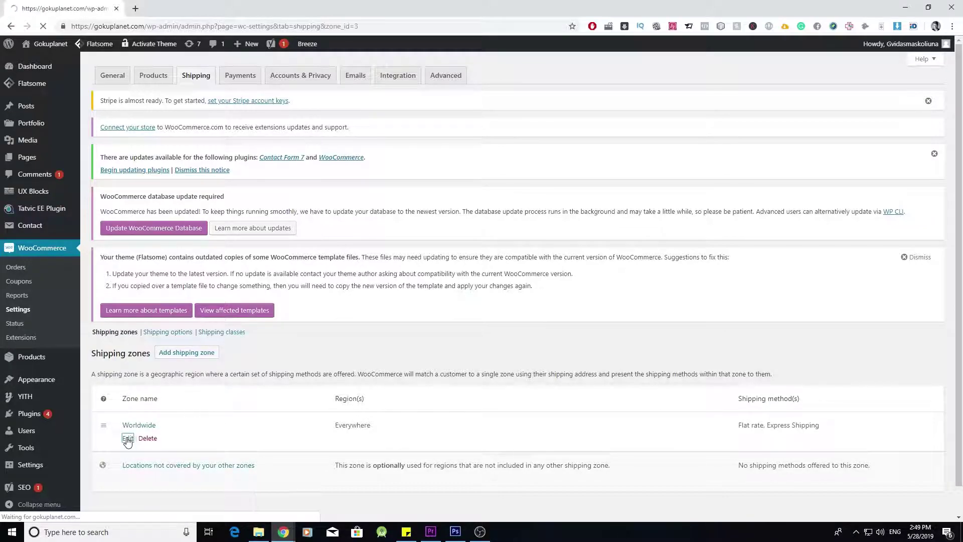
scroll(131, 436, down, 3)
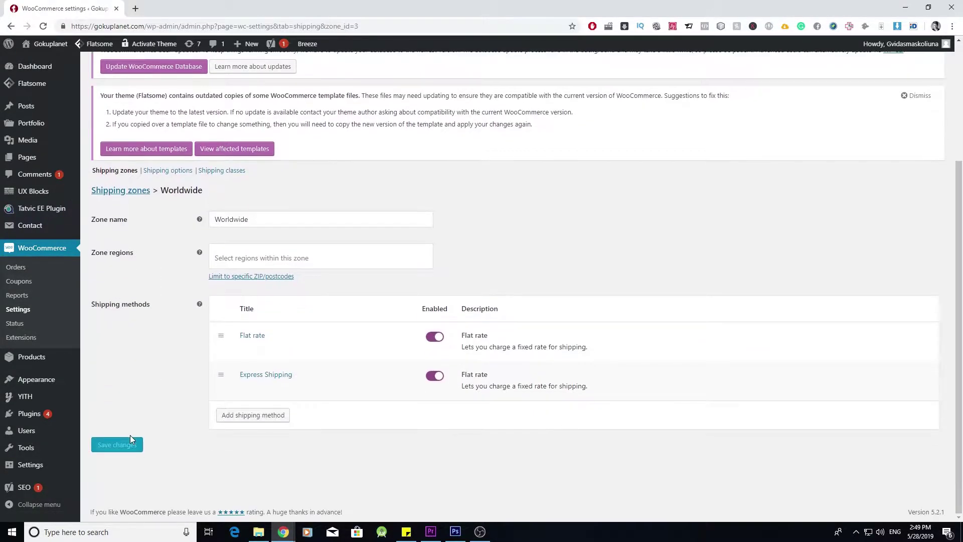
click(242, 416)
click(420, 283)
click(408, 303)
click(576, 329)
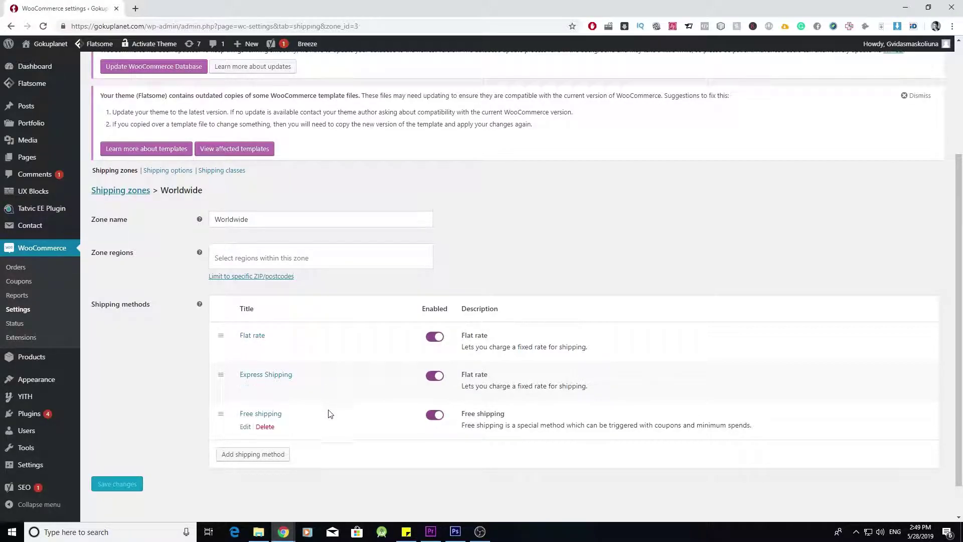
Make Free shipping require a minimum order amount of 50 and save its settings.
click(245, 427)
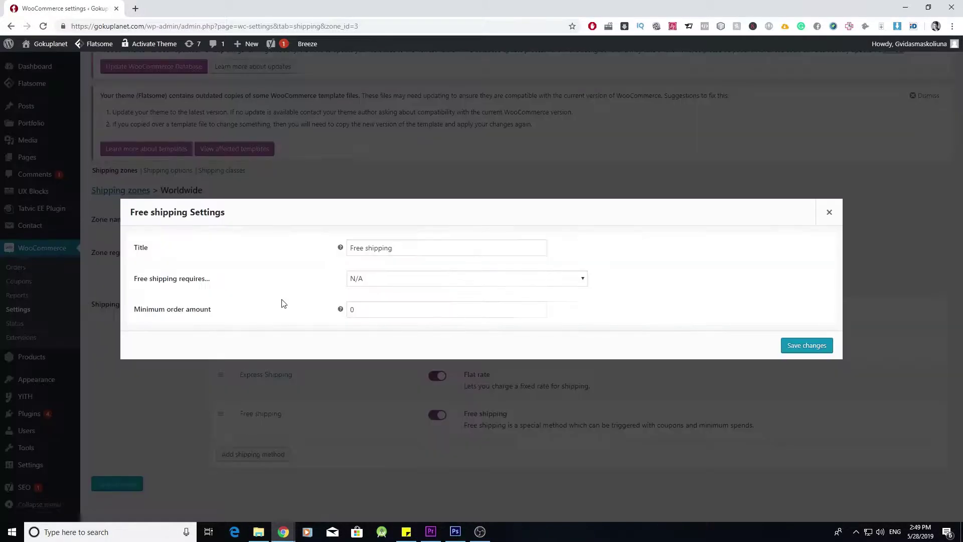
click(381, 280)
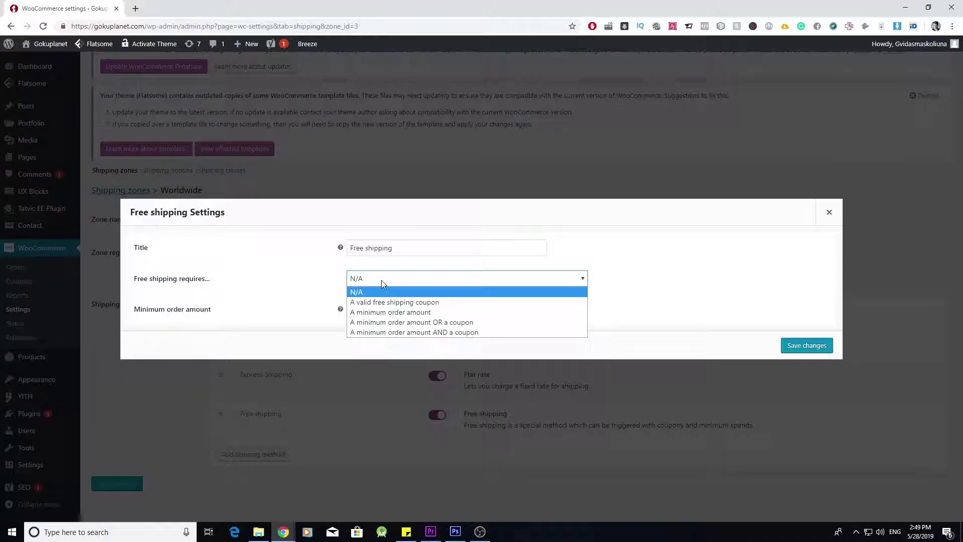
click(437, 314)
double_click(414, 308)
text(50)
click(807, 345)
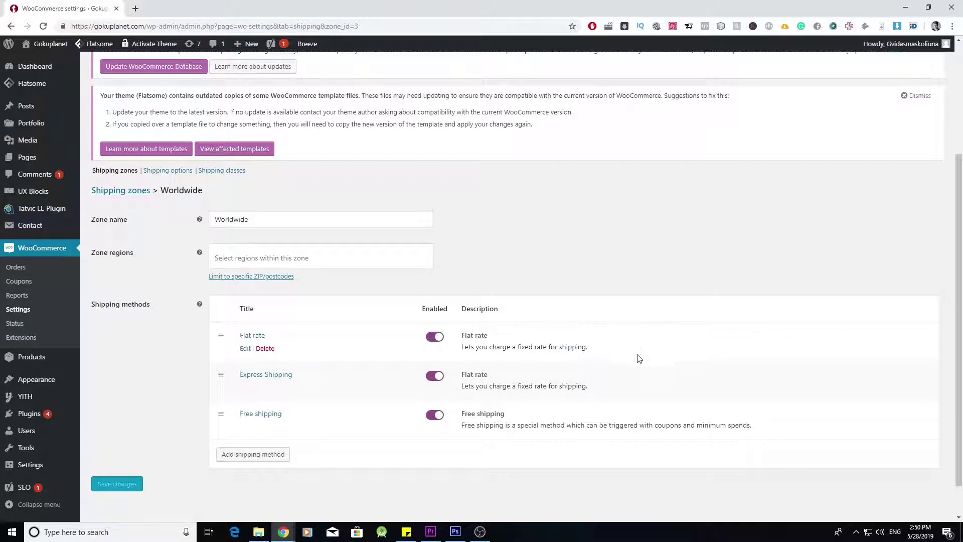
Return to the shipping zones list and delete the Worldwide zone.
click(145, 194)
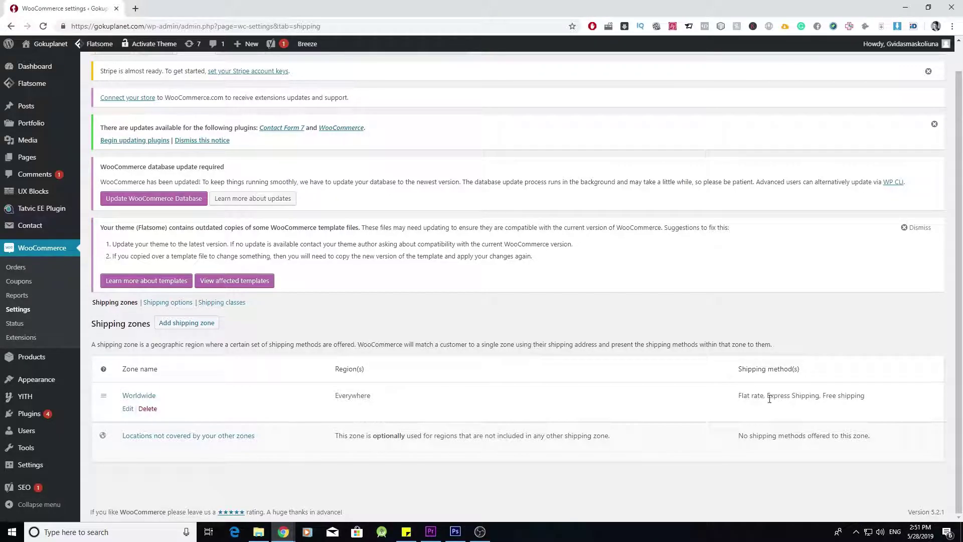
click(156, 410)
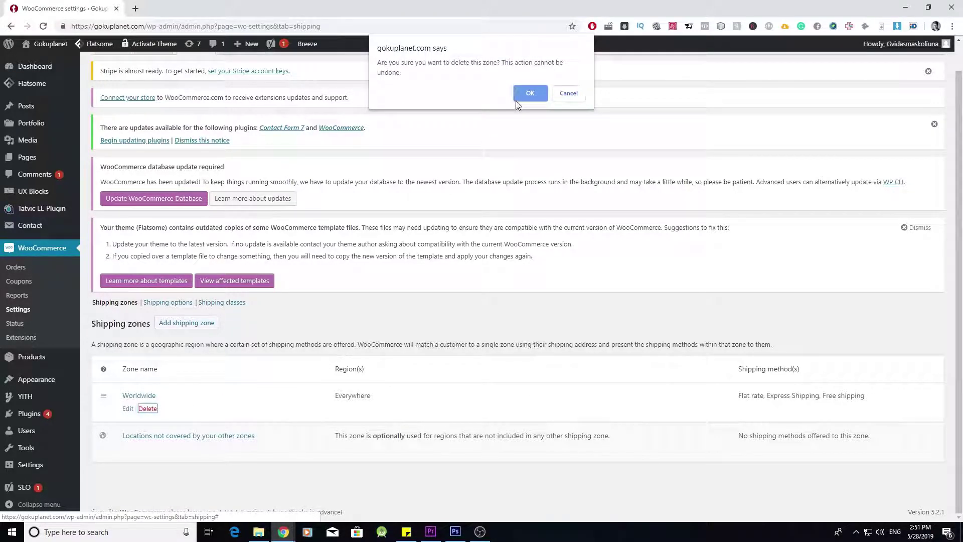
click(524, 93)
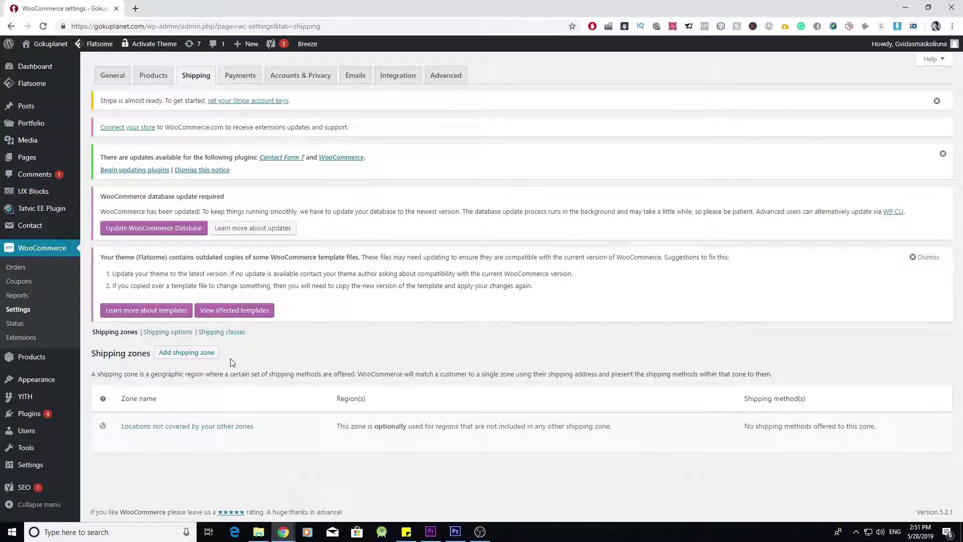
Start a new shipping zone and name it US.
click(207, 352)
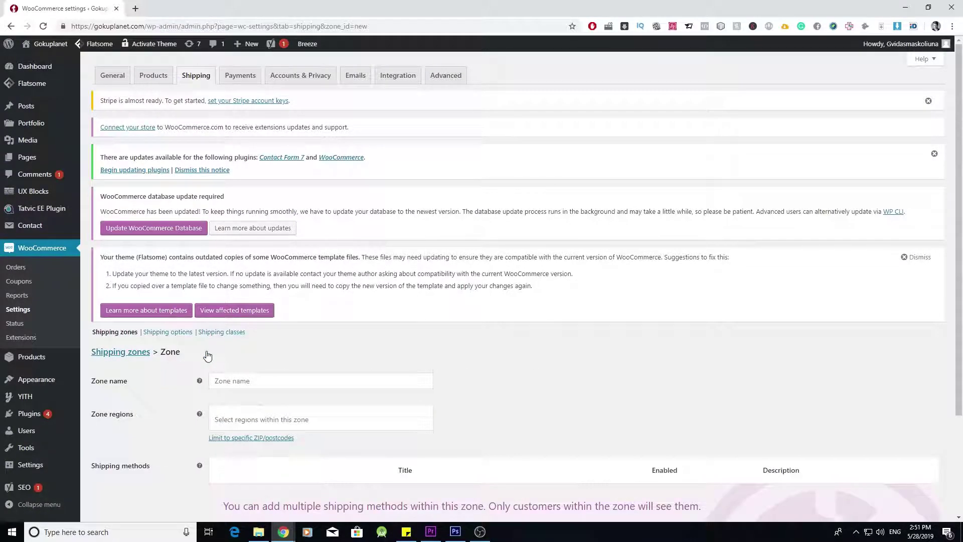
click(244, 380)
text(US)
scroll(251, 369, down, 1)
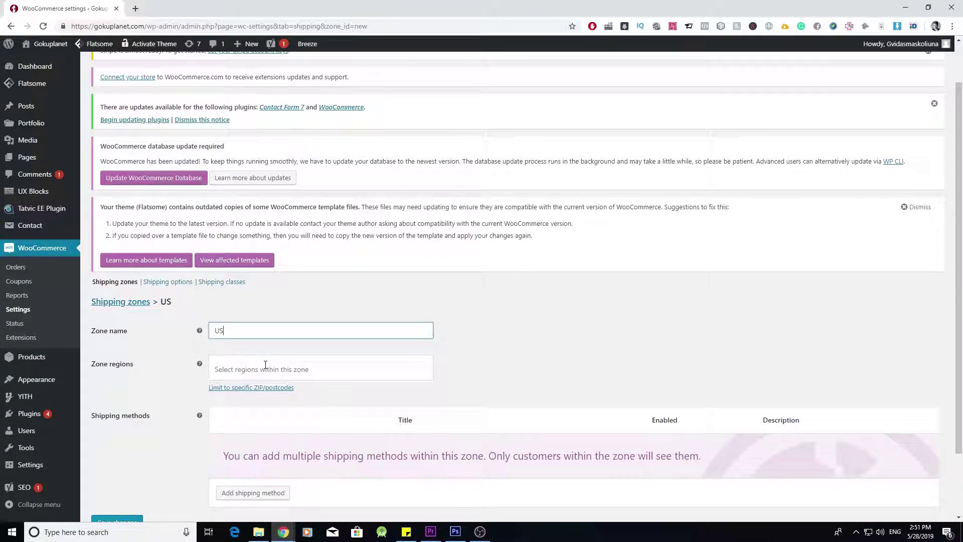
Assign United States (US) as the US zone's region and add a Flat rate shipping method to it.
click(266, 365)
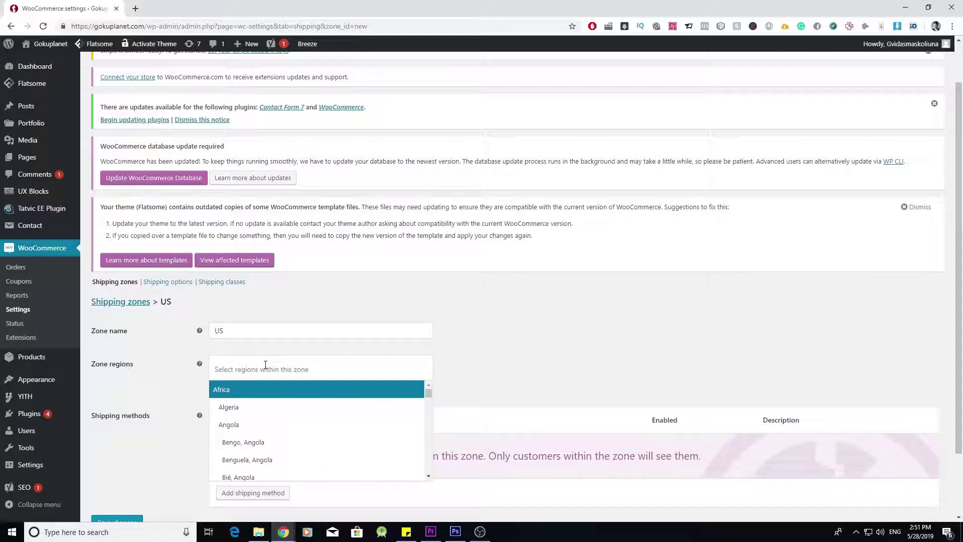
text(United)
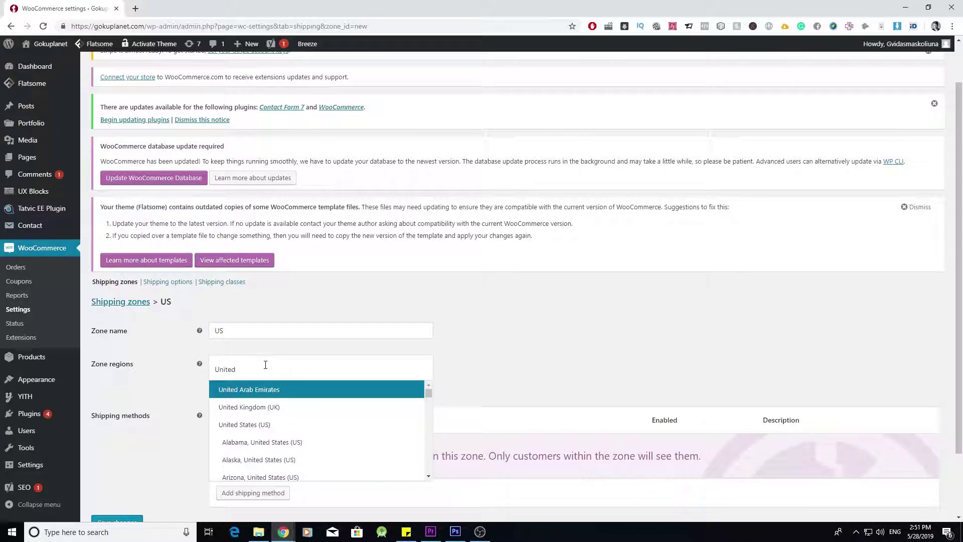
click(271, 424)
scroll(303, 408, down, 2)
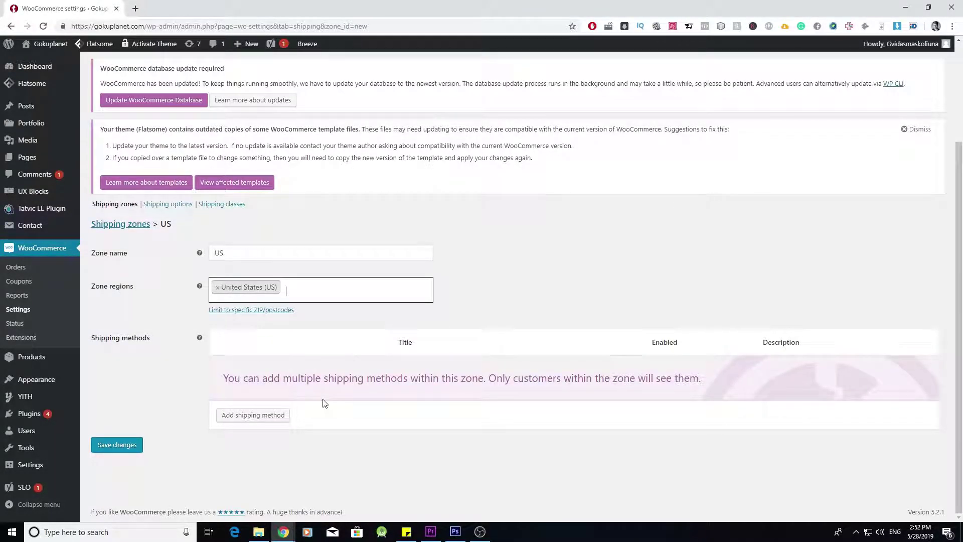
click(271, 420)
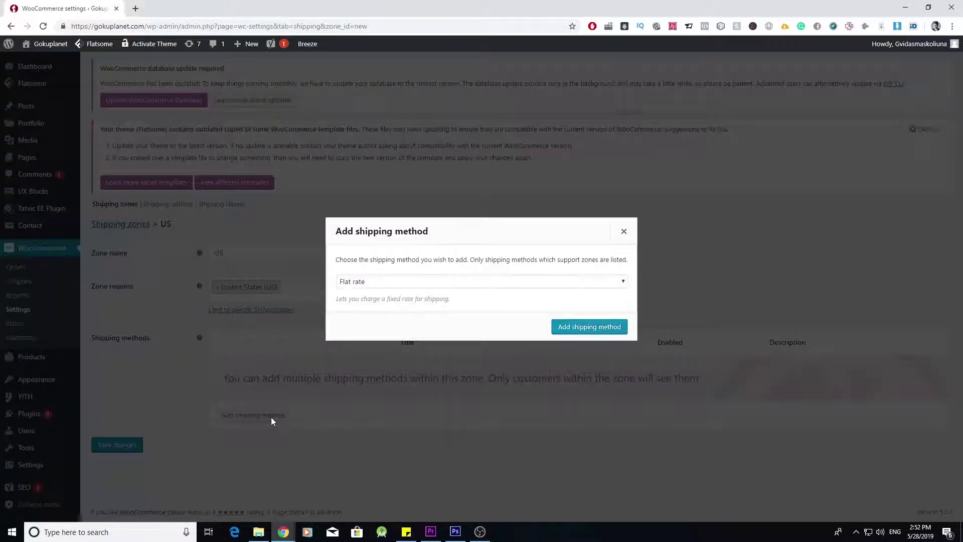
click(568, 331)
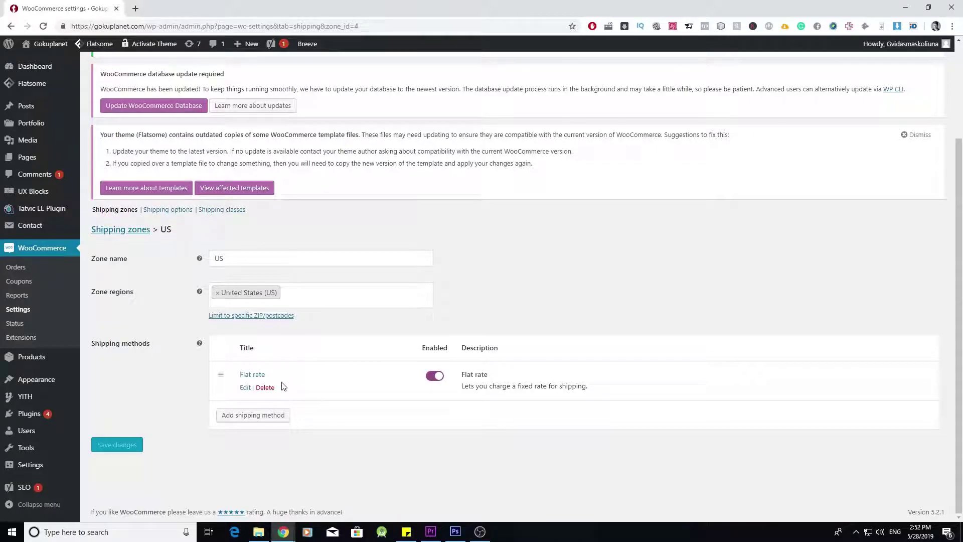
Edit the US zone's flat rate method, setting its tax status to None and its cost to 10.
click(245, 388)
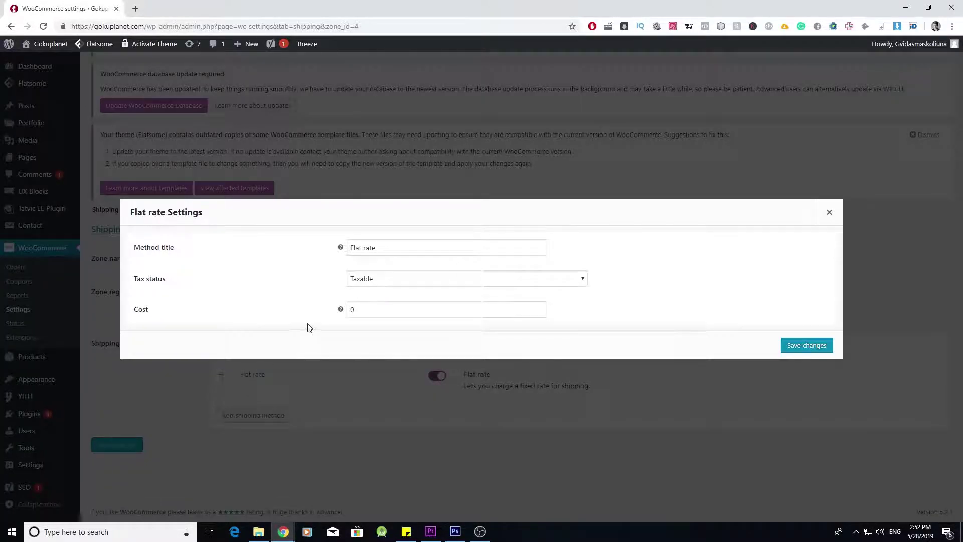
click(371, 279)
click(374, 301)
click(377, 302)
click(371, 304)
double_click(371, 305)
text(10)
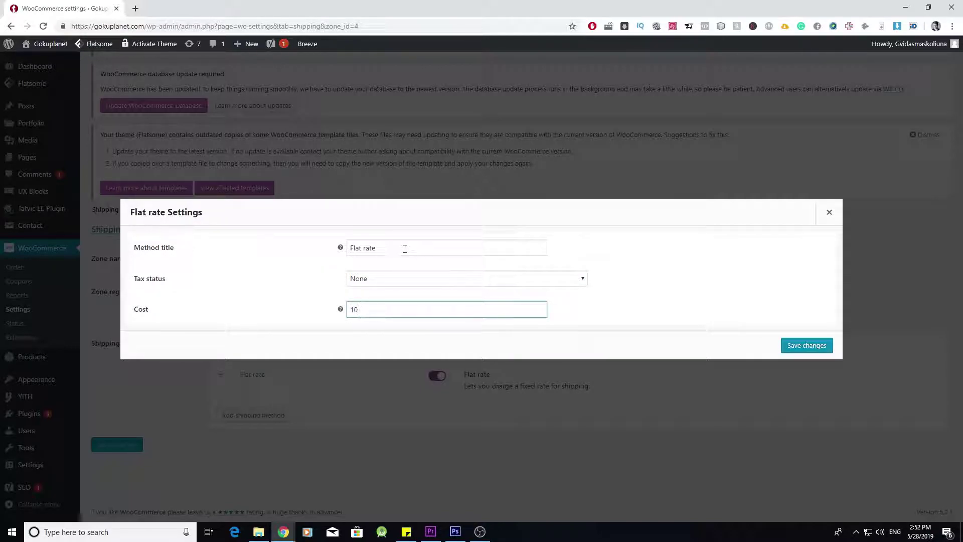
Title the US flat rate method "Standart Shipping" and save its settings.
triple_click(405, 249)
key(BackSpace)
text(Stand)
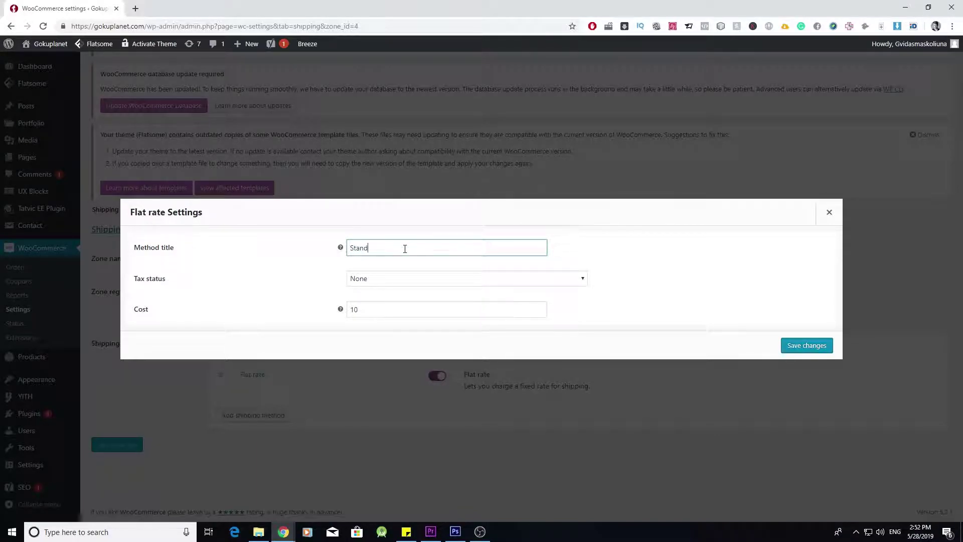
text(art Shipping)
click(797, 346)
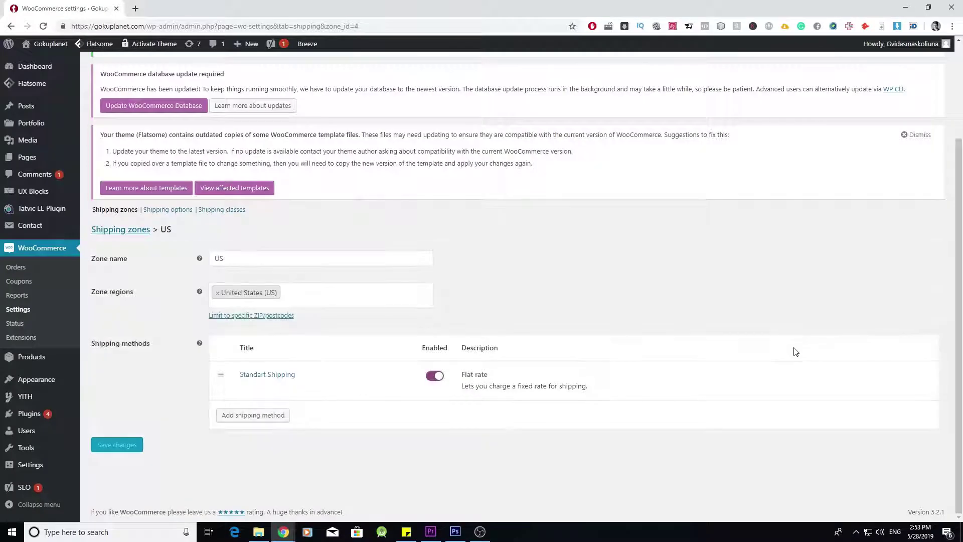
Add a second Flat rate method to the US zone and title it "Express Shipping".
click(281, 418)
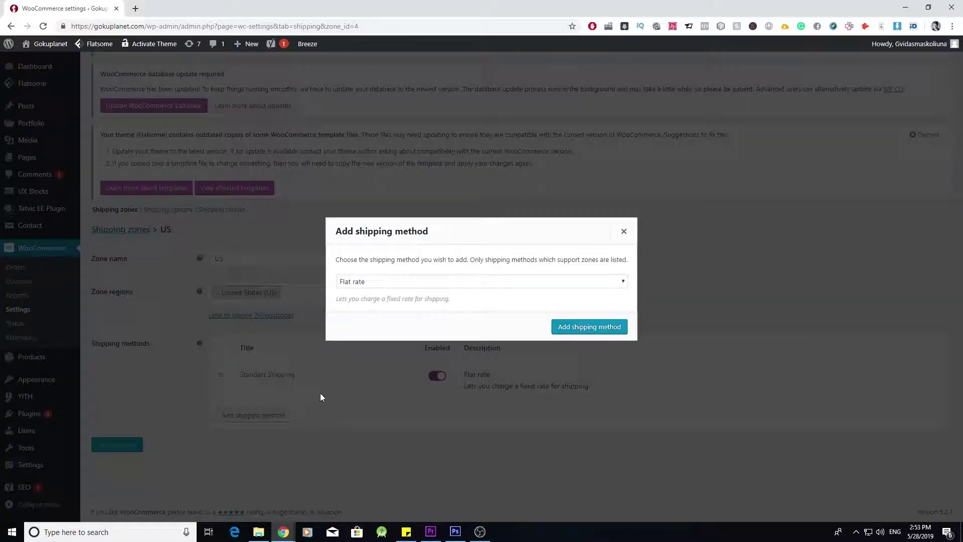
click(579, 327)
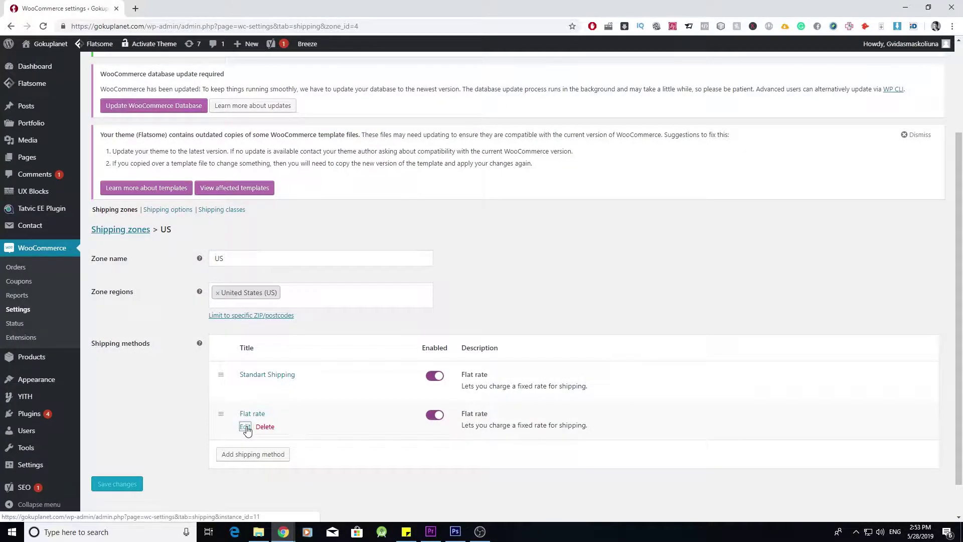
click(245, 427)
triple_click(382, 247)
text(Express Shipping)
Set the US Express Shipping method's tax status to None and cost to 20, and save it.
click(411, 279)
click(412, 301)
key(Tab)
text(10)
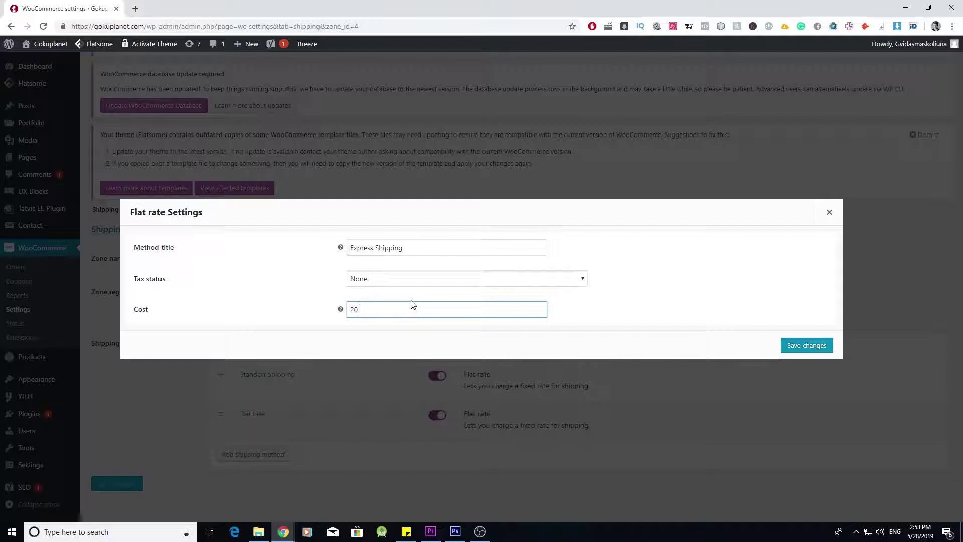
key(Return)
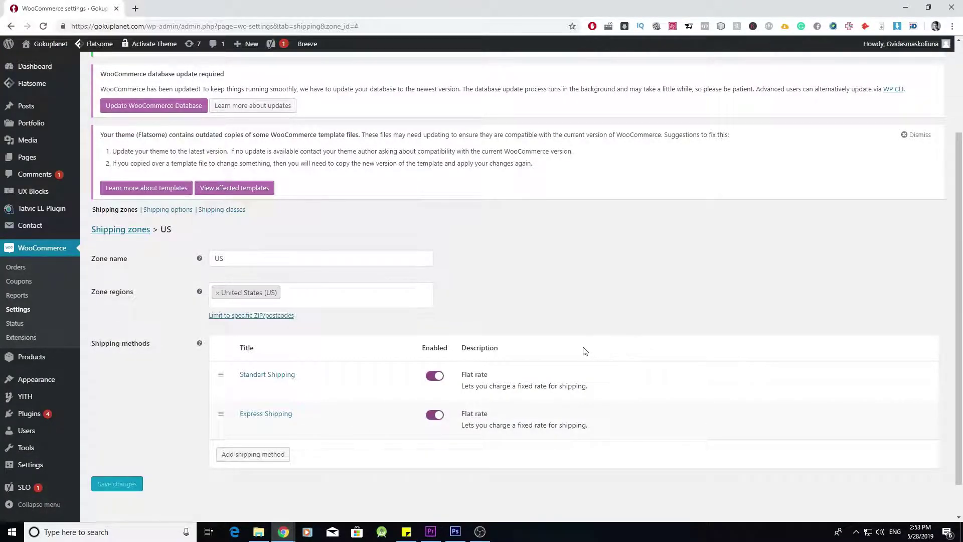
Return to the shipping zones list and start a new zone named Eu.
mouse_move(354, 437)
click(127, 234)
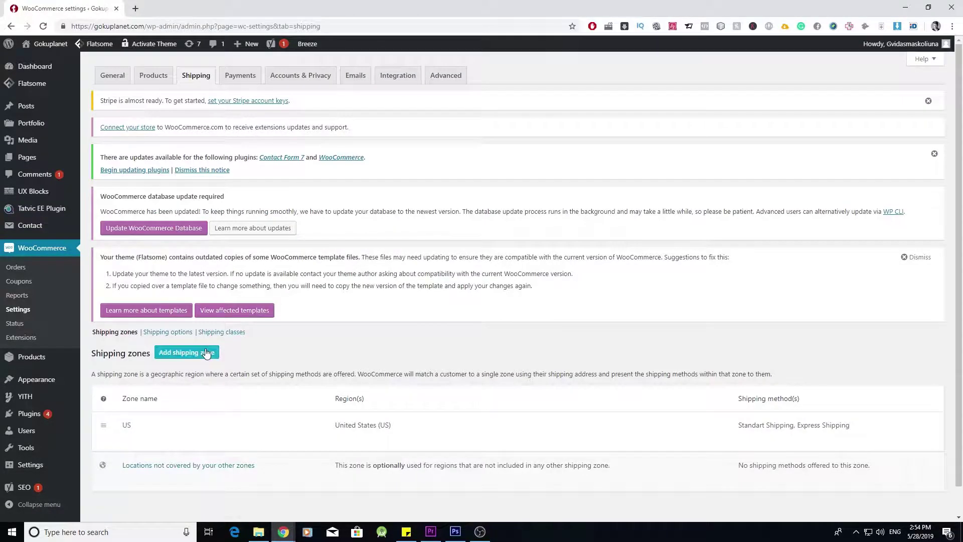
click(199, 326)
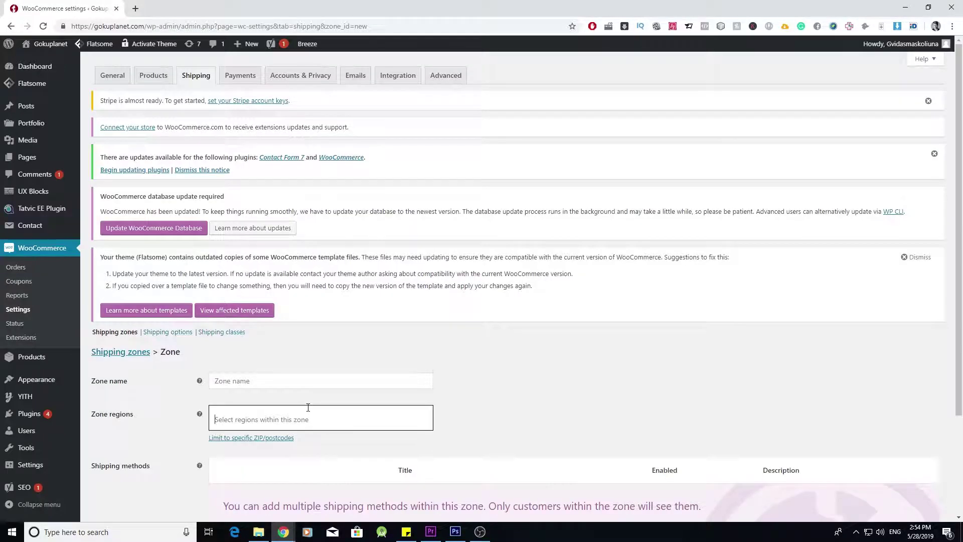
click(308, 408)
click(514, 405)
click(333, 385)
text(Eu)
Assign Europe as the Eu zone's region and add a Flat rate shipping method to it.
click(291, 412)
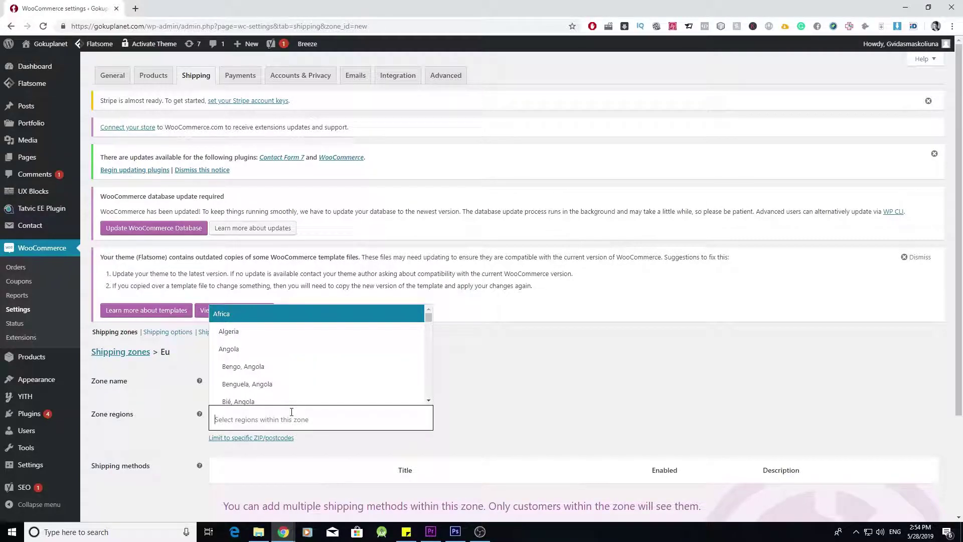
text(Eur)
click(284, 395)
scroll(466, 383, down, 2)
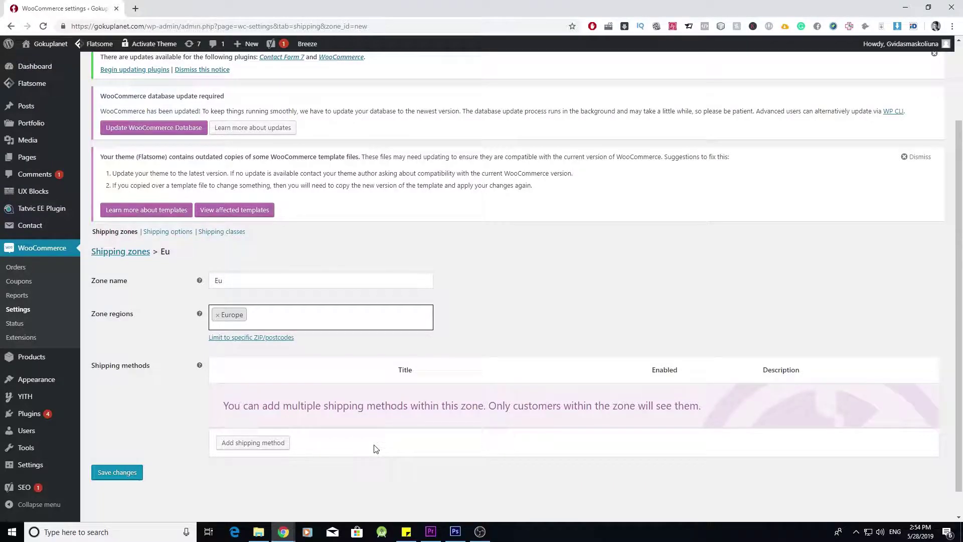
click(273, 443)
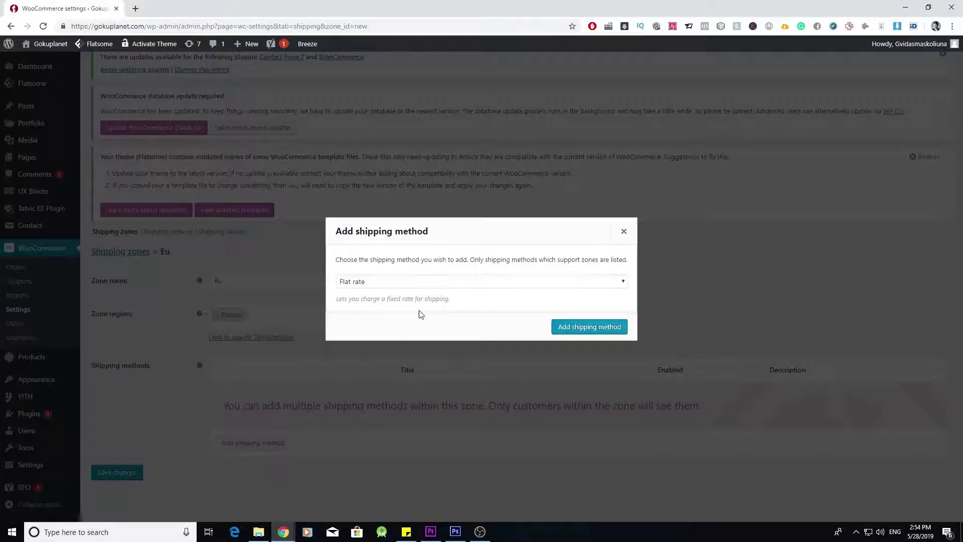
click(590, 326)
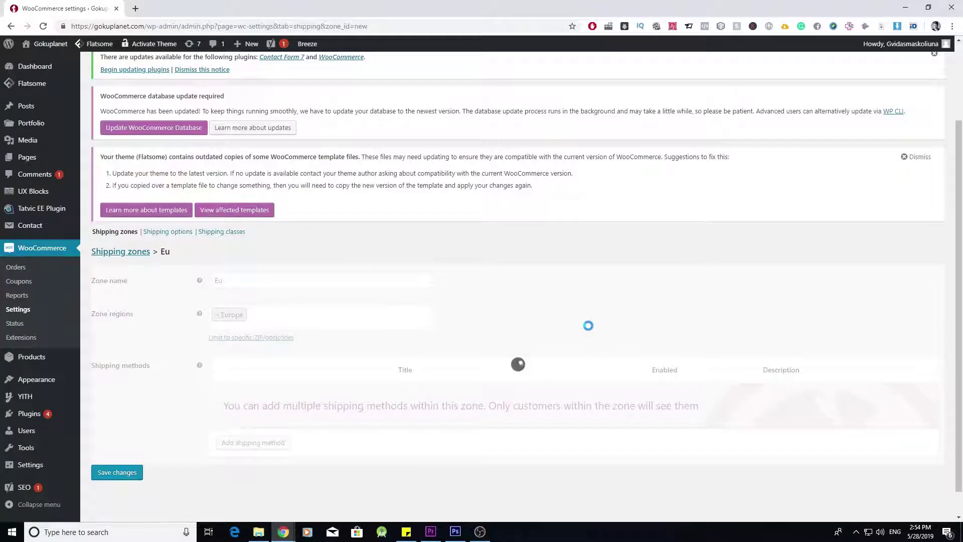
Edit the Eu zone's flat rate method and title it "Standart Shipping".
click(268, 410)
triple_click(393, 250)
click(393, 250)
triple_click(393, 250)
text(Standa)
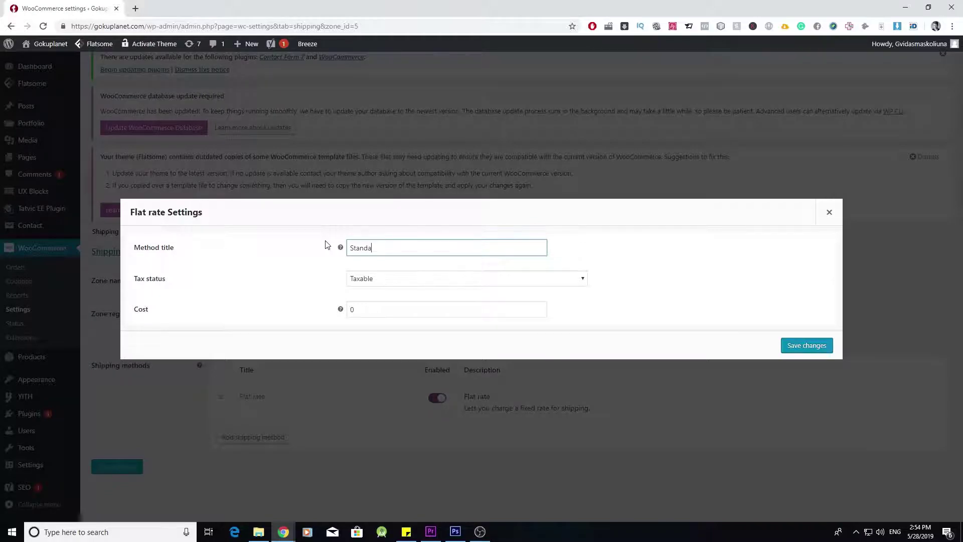
text(rt Shipping)
Set the Eu Standart Shipping method's tax status to None and cost to 15, and save it.
click(437, 279)
click(399, 302)
key(Tab)
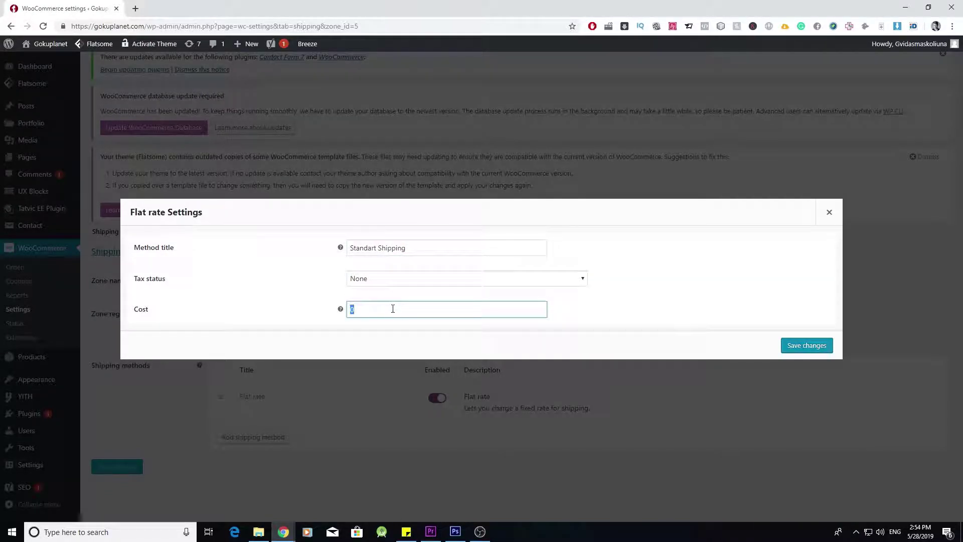
text(15)
click(799, 344)
Add a second Flat rate method to the Eu zone and title it "Express Shipping".
click(253, 437)
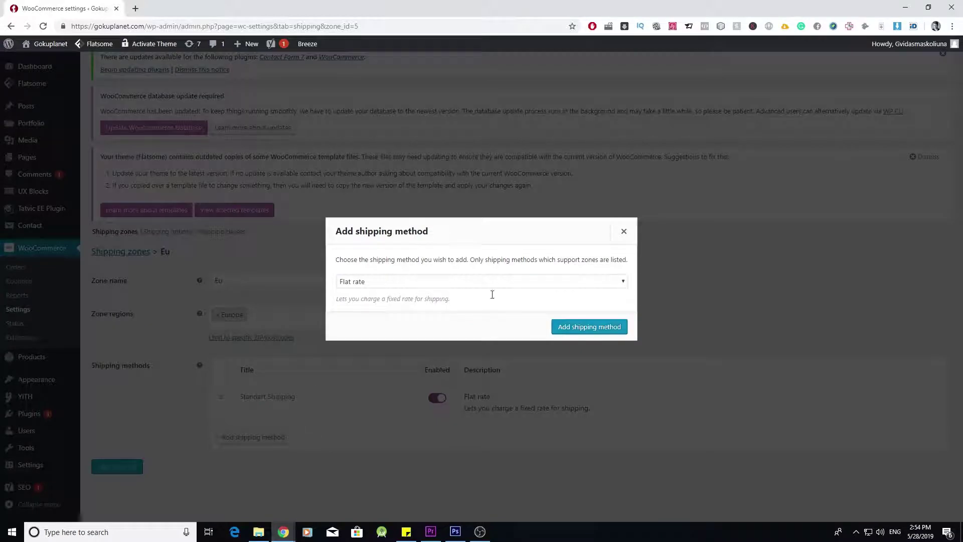
click(618, 327)
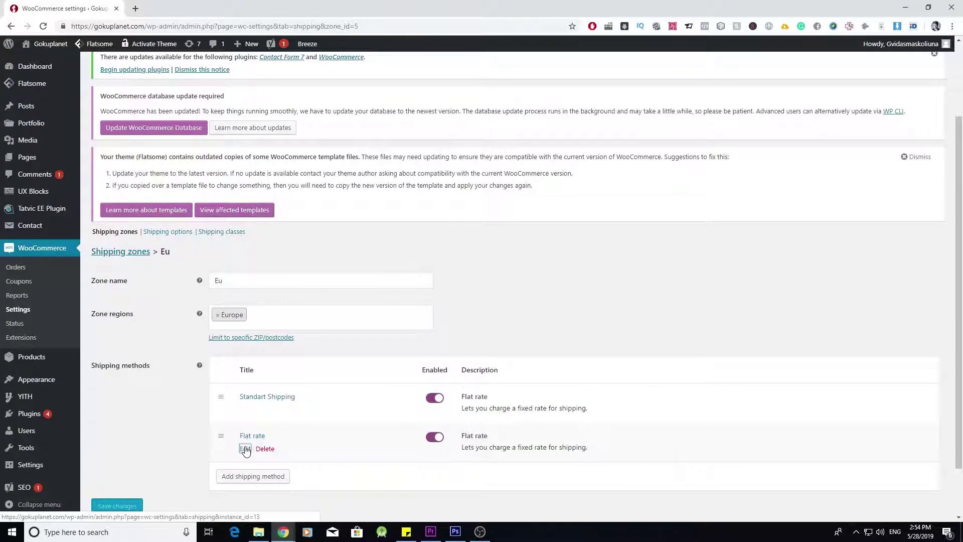
click(247, 447)
triple_click(392, 245)
text(Express Shipping)
Set the Eu Express Shipping method's tax status to None and cost to 25, and save it.
click(407, 279)
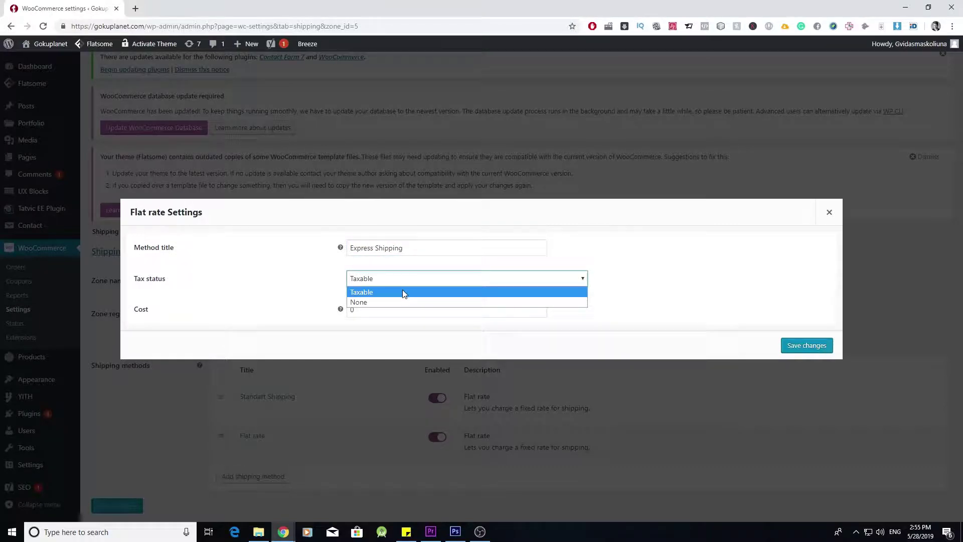
click(392, 303)
click(382, 316)
text(25)
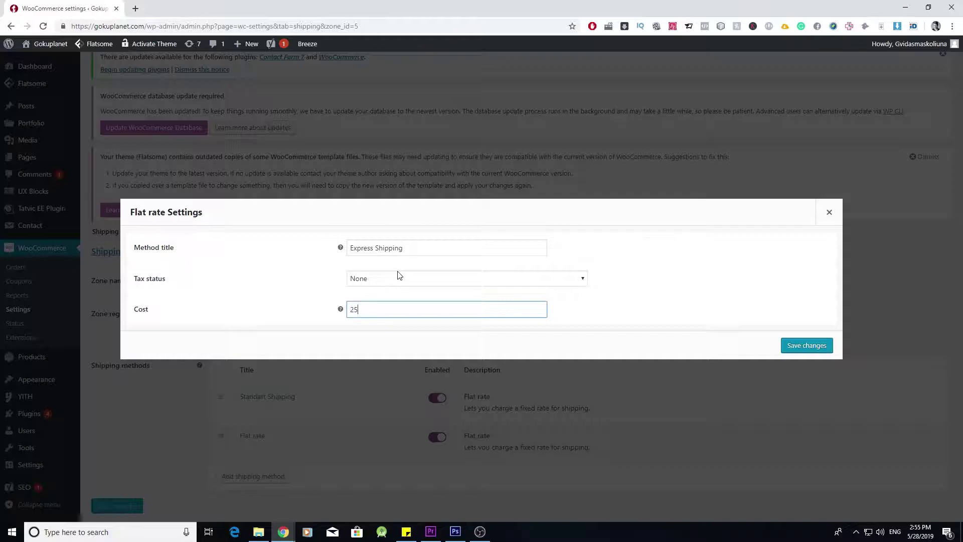
click(793, 347)
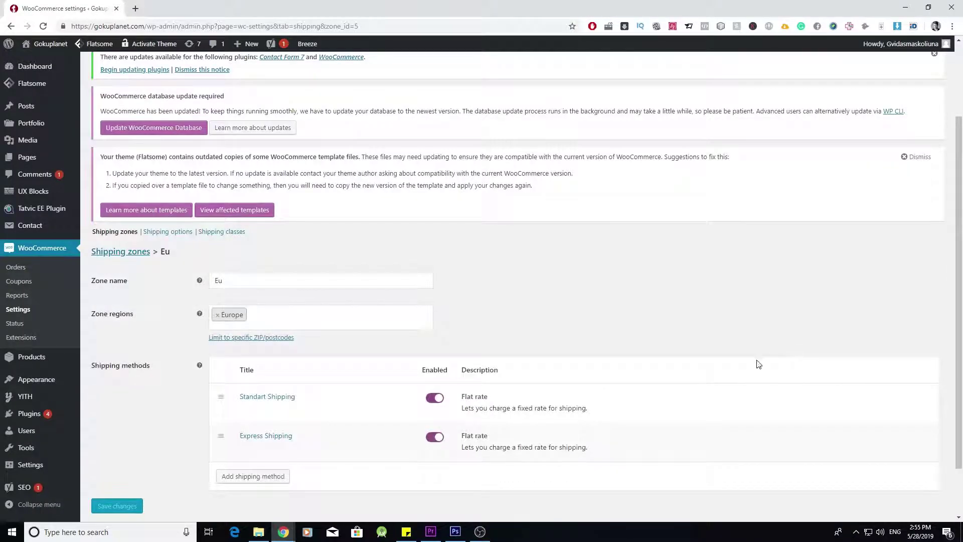
Return to the zones list and add a Flat rate method to the zone for locations not covered by other zones.
click(124, 255)
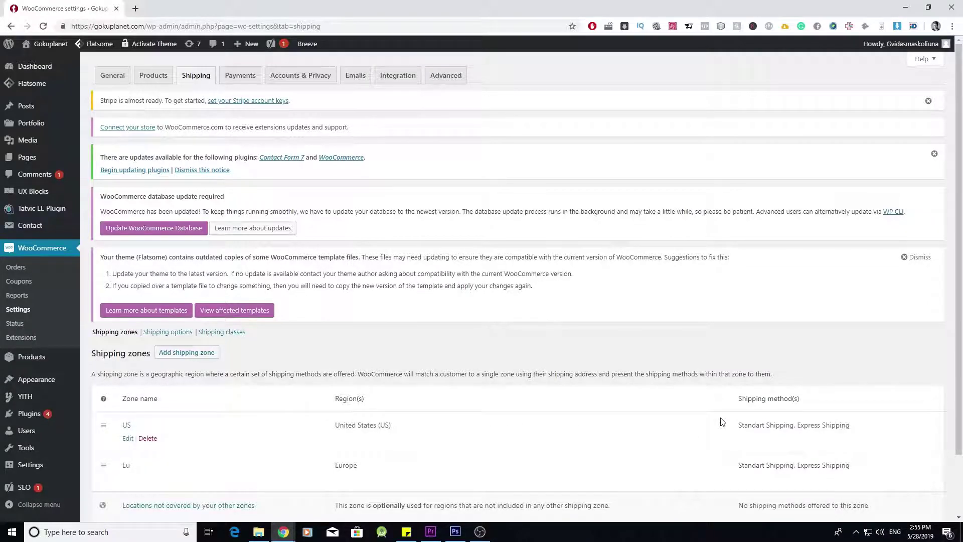
scroll(273, 403, down, 2)
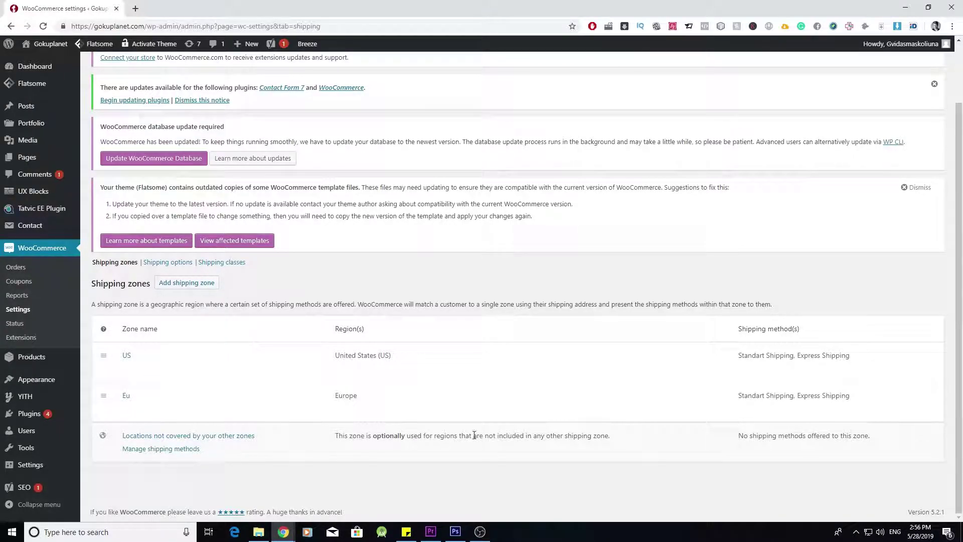
click(181, 449)
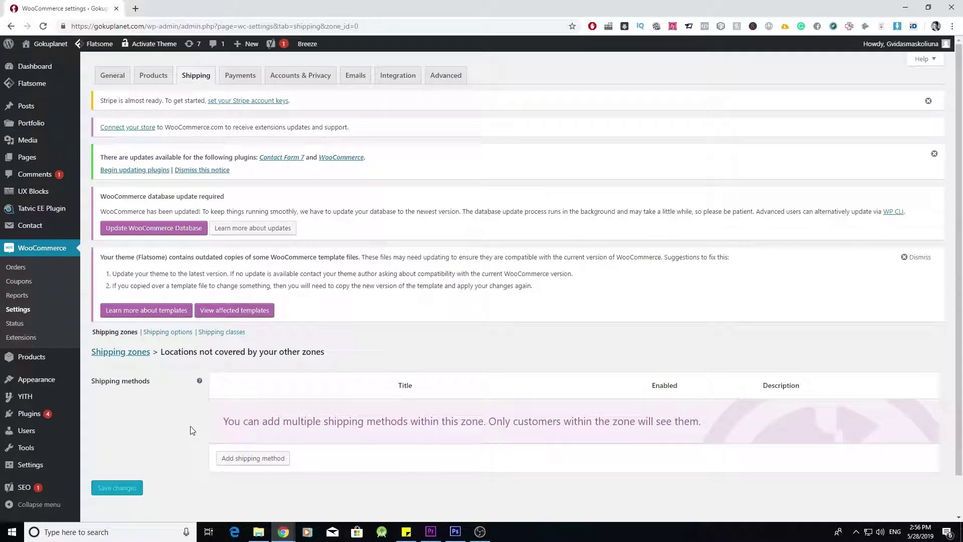
scroll(197, 424, down, 1)
click(249, 418)
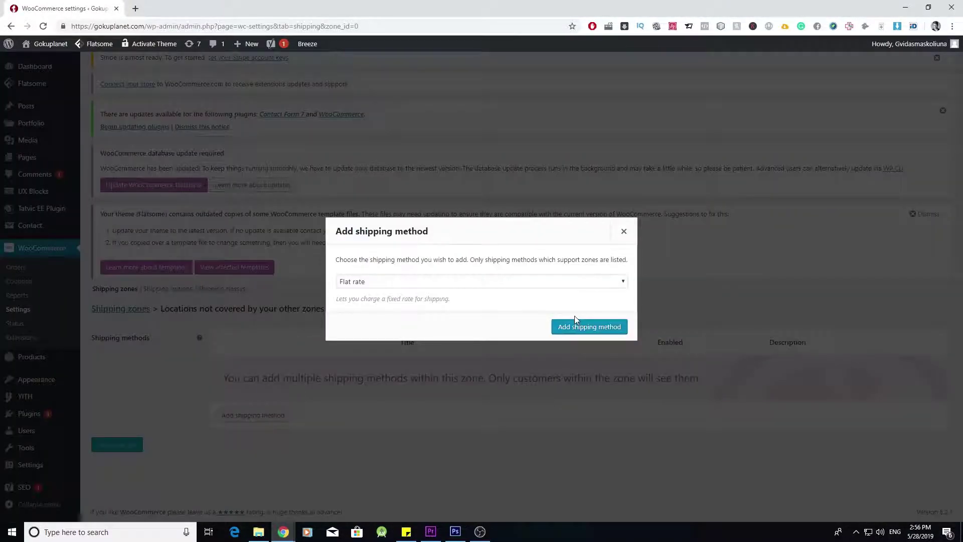
click(580, 330)
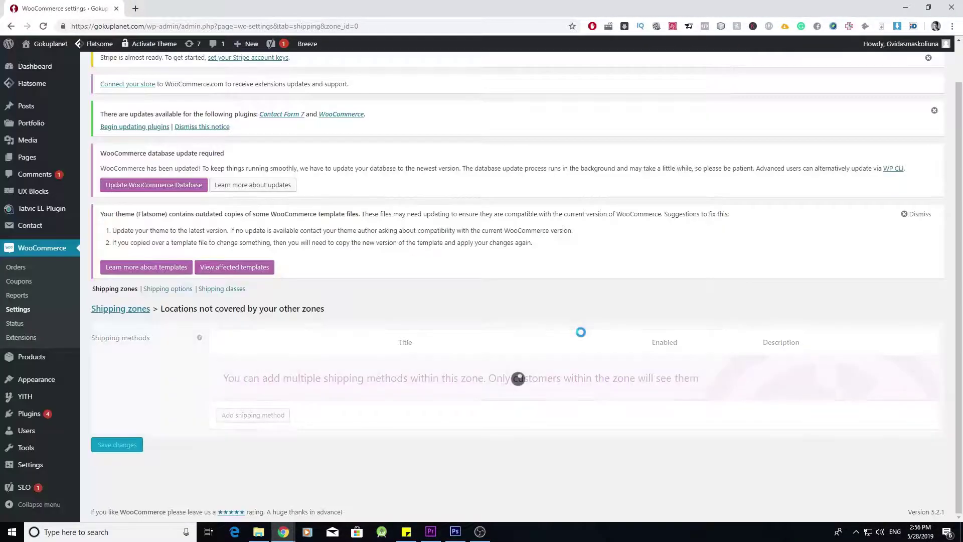
Title the uncovered-locations flat rate "Standart Shipping" with a cost of 15, save it, and return to the shipping zones list.
click(246, 390)
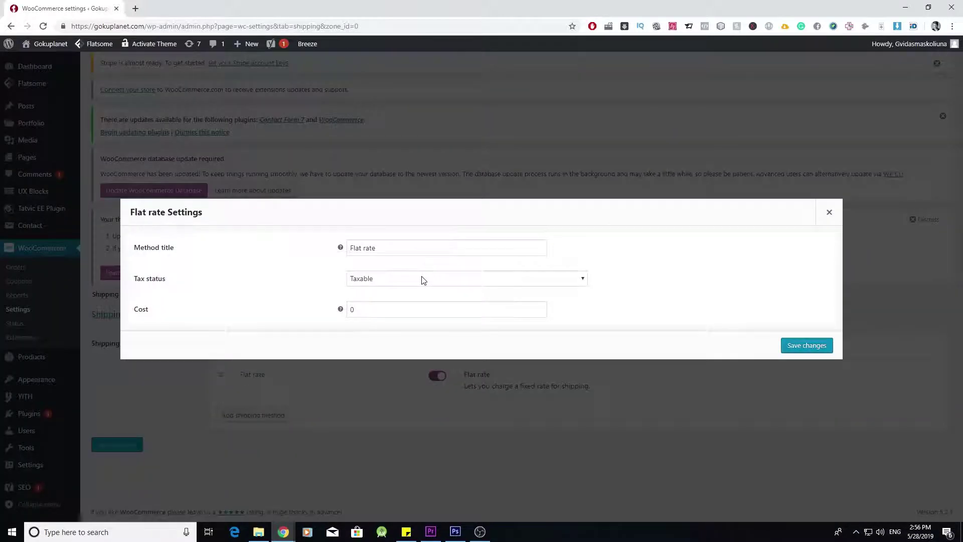
triple_click(416, 249)
text(Standart Shipping)
click(392, 305)
key(BackSpace)
text(15)
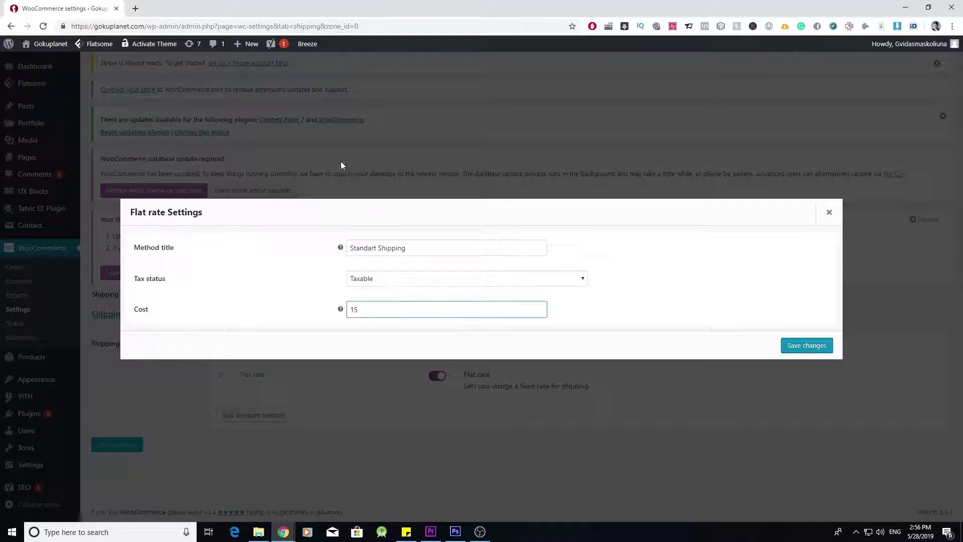
click(795, 347)
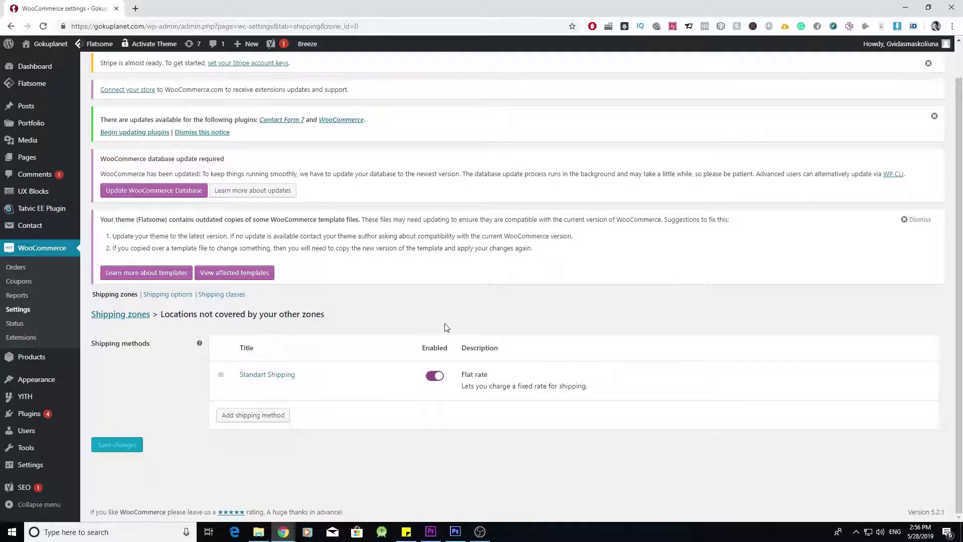
click(144, 318)
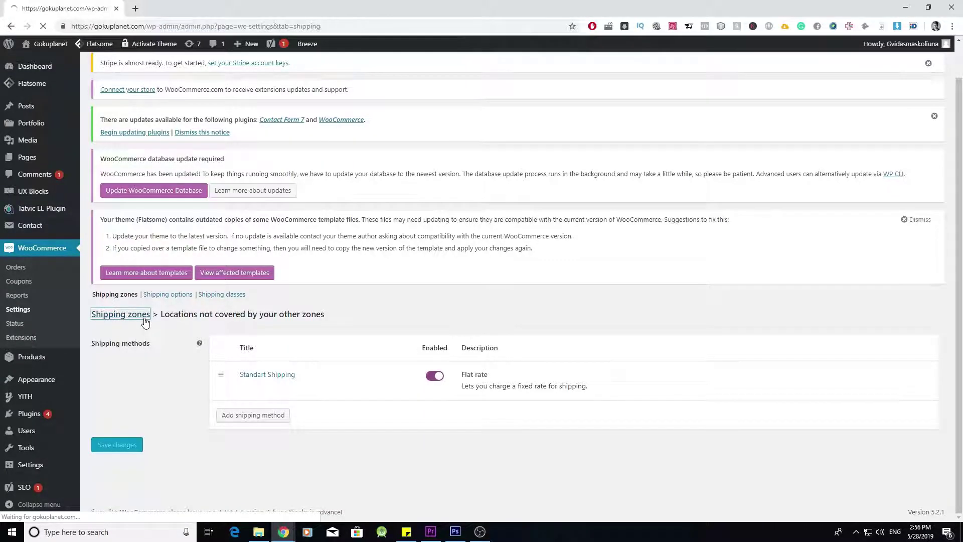
scroll(160, 324, down, 1)
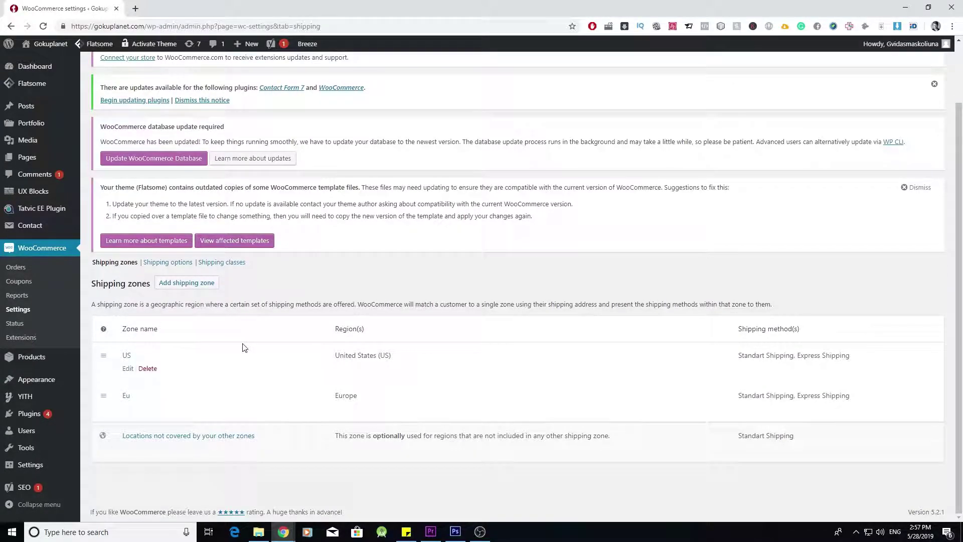